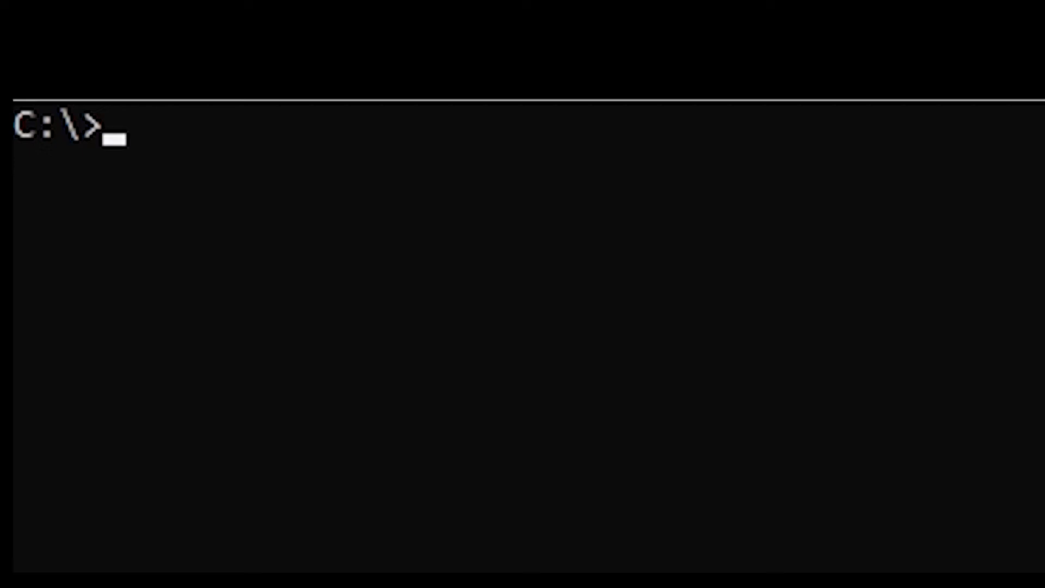
Type the command 'cd annouaprann' at the C:\> prompt
{"action": "type", "text": "cd annou"}
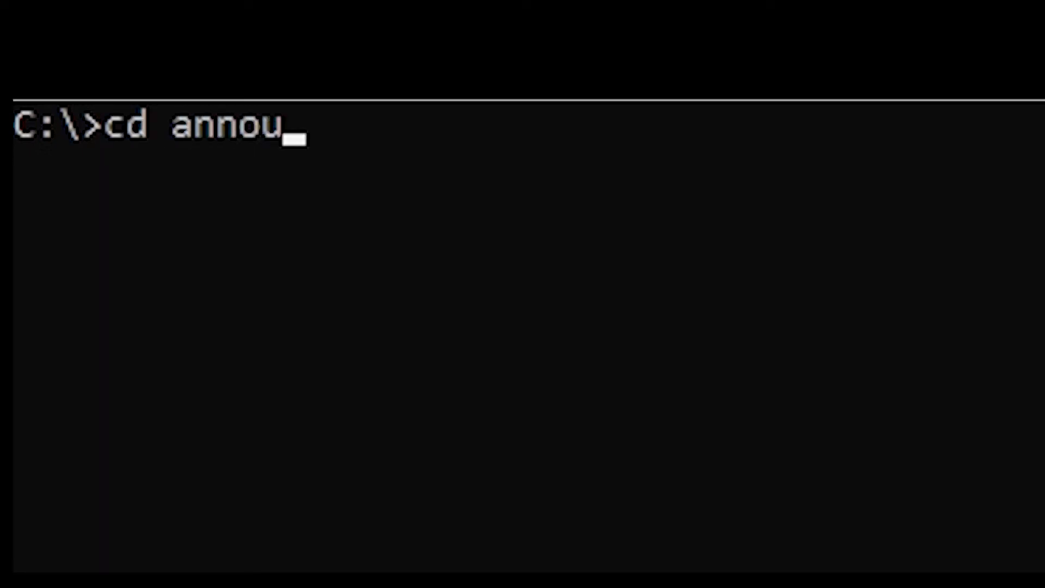
{"action": "type", "text": "aprann"}
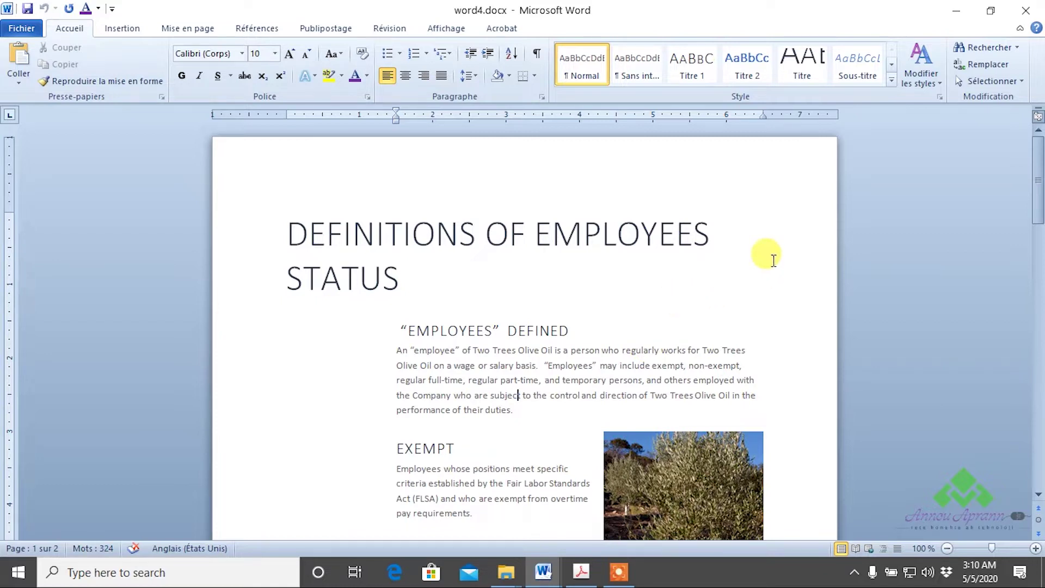
Bring word3.docx into view and scroll past its cover page to the top of page 2
{"action": "mouse_move", "coordinate": [1037, 159]}
{"action": "left_mouse_down"}
{"action": "mouse_move", "coordinate": [1002, 246]}
{"action": "mouse_move", "coordinate": [1011, 269]}
{"action": "mouse_move", "coordinate": [1004, 389]}
{"action": "mouse_move", "coordinate": [1026, 345]}
{"action": "left_mouse_up"}
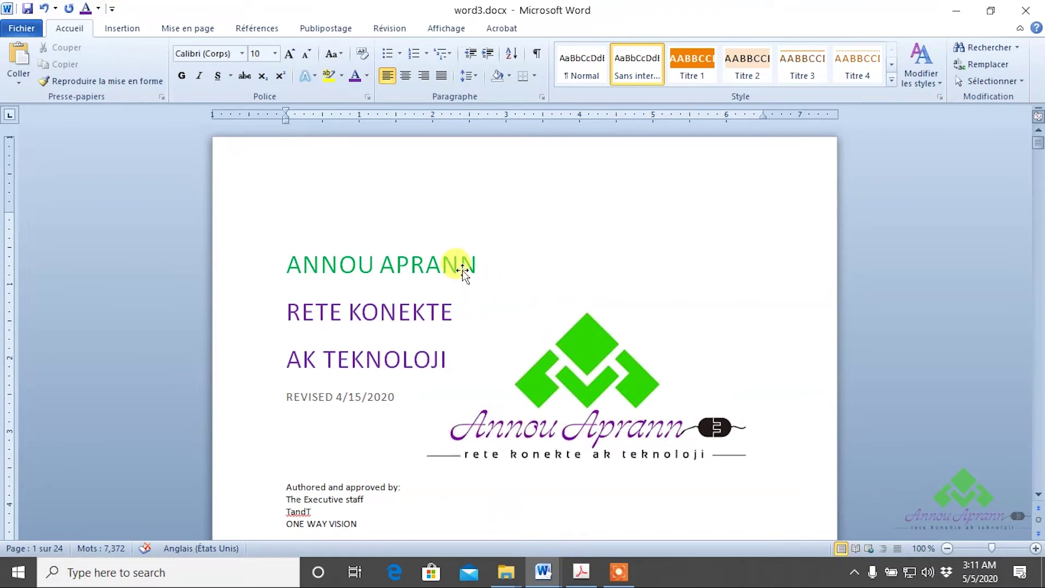
{"action": "scroll", "coordinate": [462, 270], "scroll_direction": "down", "scroll_amount": 5}
{"action": "scroll", "coordinate": [462, 270], "scroll_direction": "down", "scroll_amount": 6}
{"action": "scroll", "coordinate": [462, 270], "scroll_direction": "down", "scroll_amount": 4}
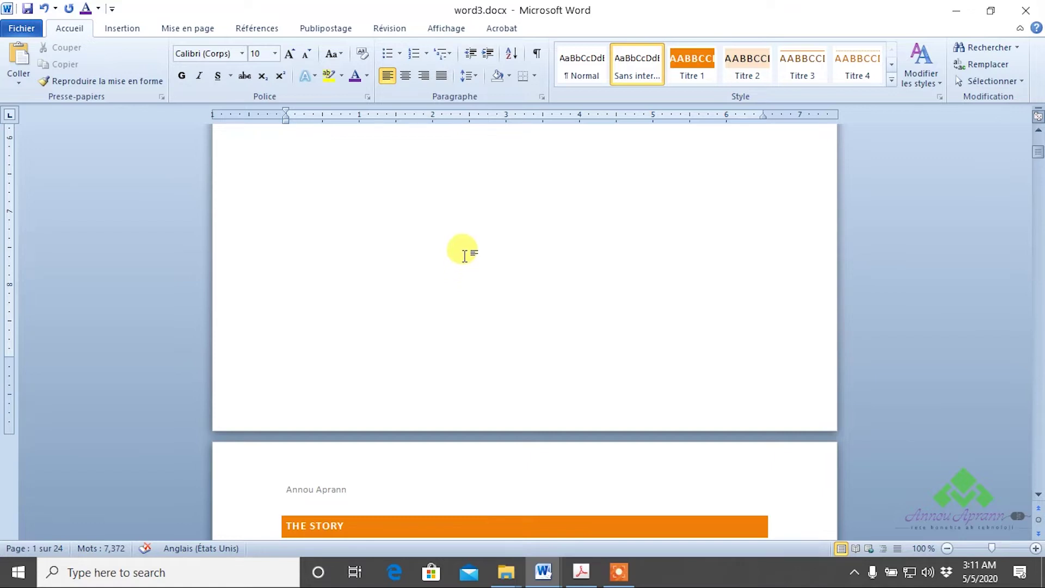
Toggle the Volet de navigation on and off under Affichage, then return to Accueil
{"action": "left_click", "coordinate": [431, 32]}
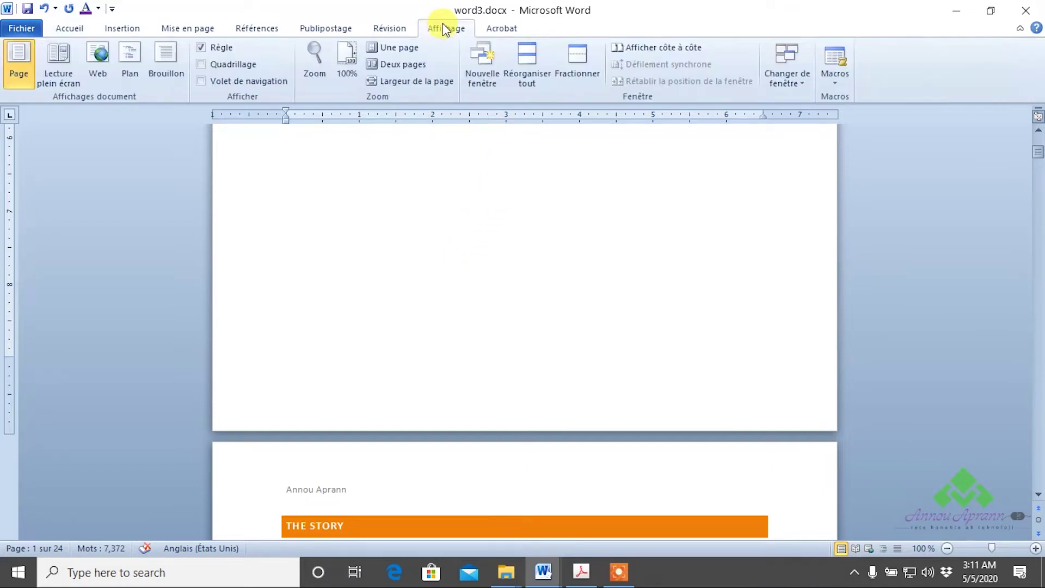
{"action": "left_click", "coordinate": [202, 81]}
{"action": "left_click", "coordinate": [201, 81]}
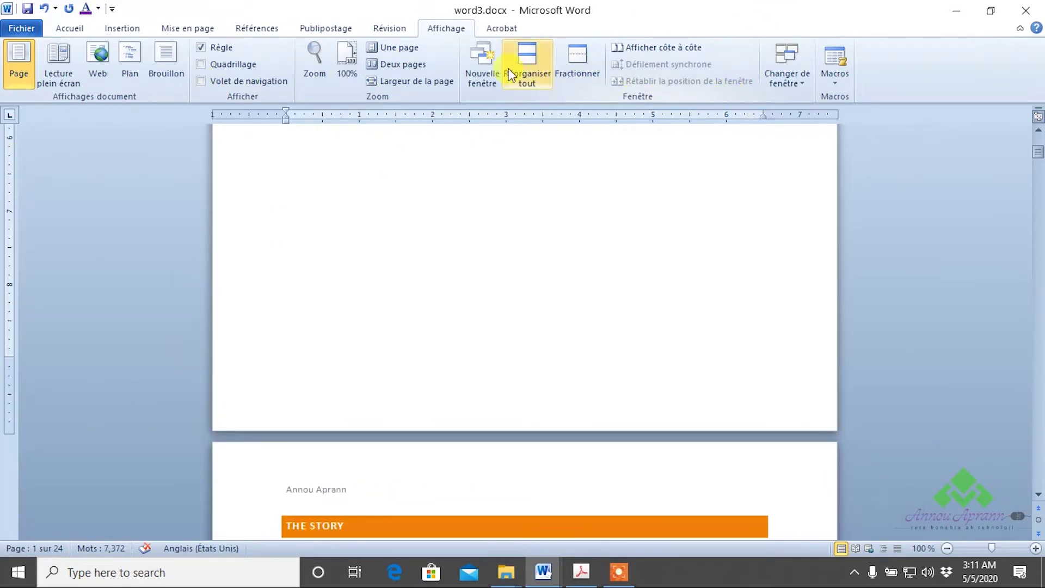
{"action": "left_click", "coordinate": [70, 31]}
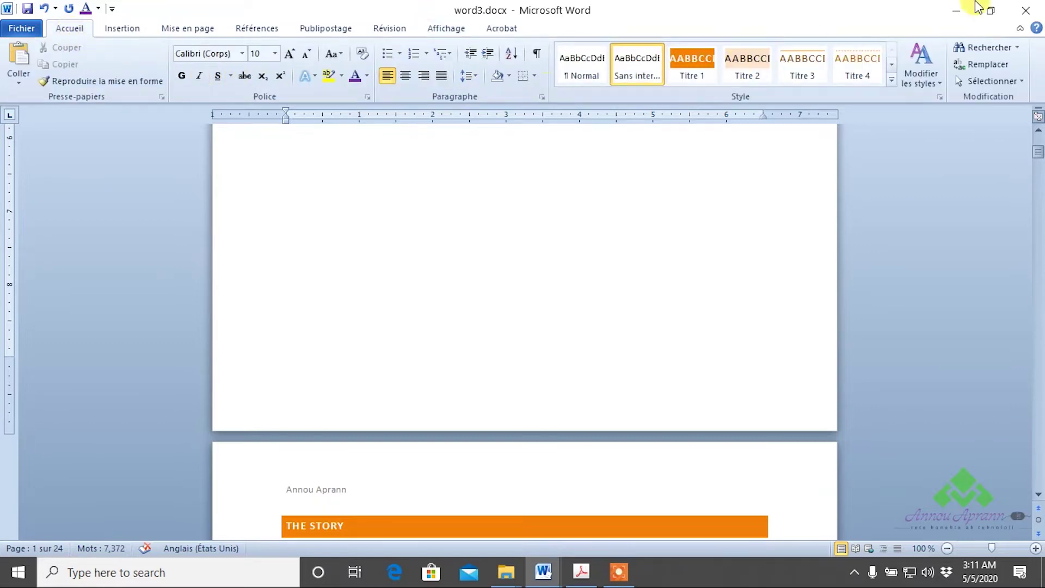
Search word3.docx for part-time in the Navigation pane via Rechercher, then clear the search
{"action": "left_click", "coordinate": [1016, 48]}
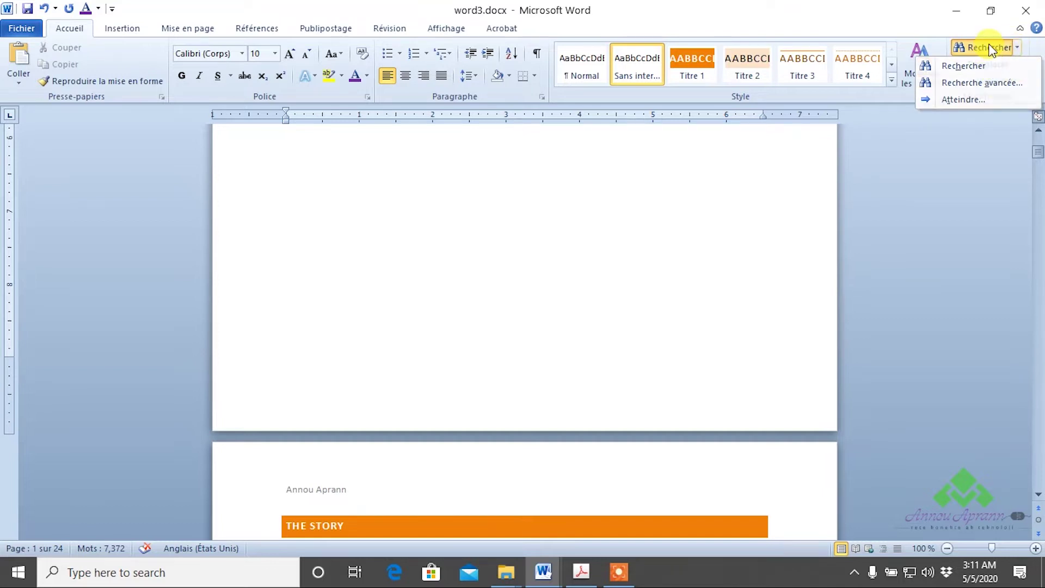
{"action": "left_click", "coordinate": [988, 48]}
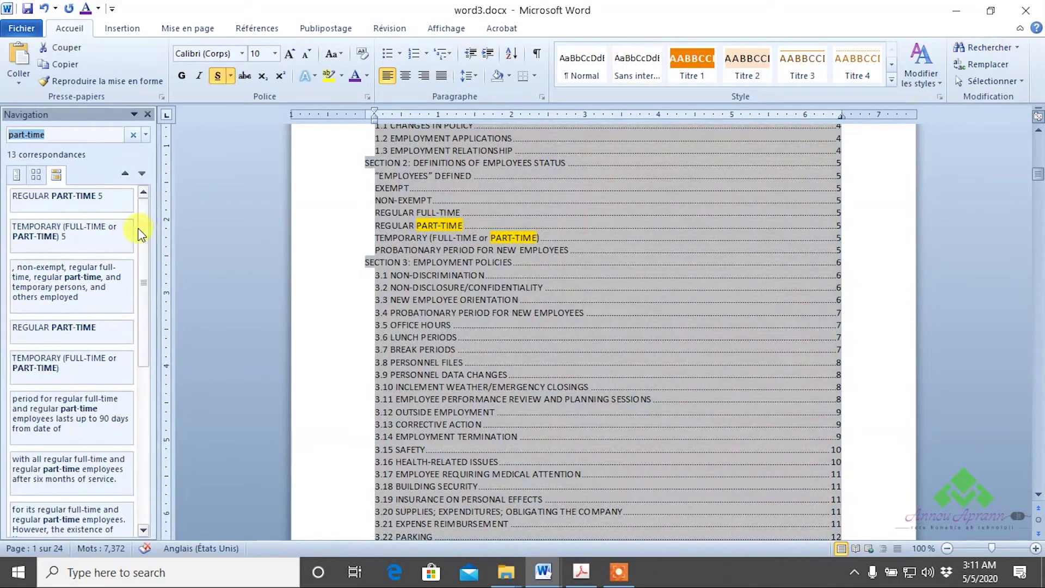
{"action": "left_click", "coordinate": [133, 135]}
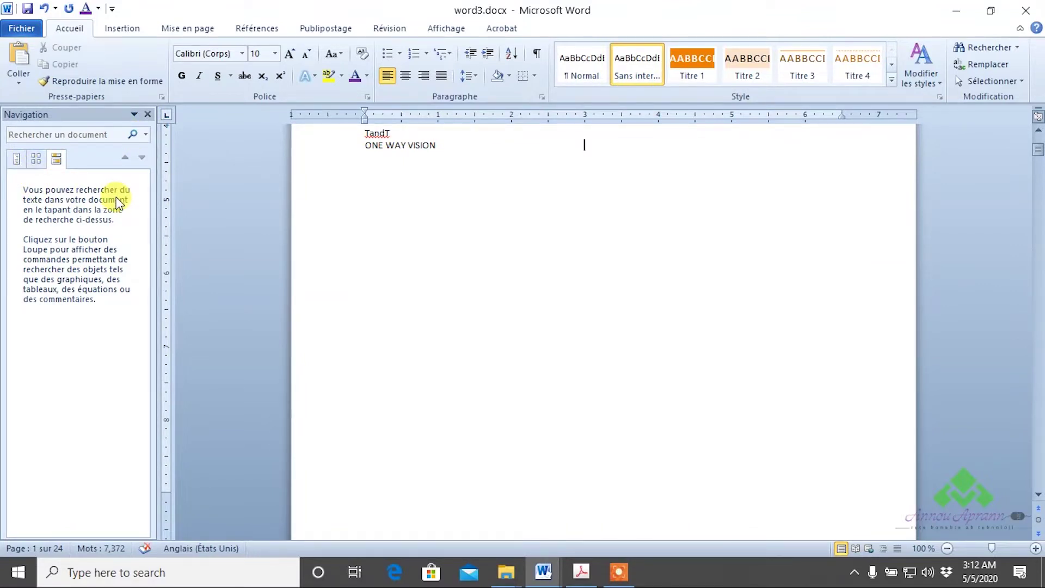
Clear the search field and switch the Navigation pane to page thumbnails
{"action": "scroll", "coordinate": [320, 221], "scroll_direction": "up", "scroll_amount": 5}
{"action": "scroll", "coordinate": [214, 294], "scroll_direction": "up", "scroll_amount": 3}
{"action": "left_click", "coordinate": [76, 134]}
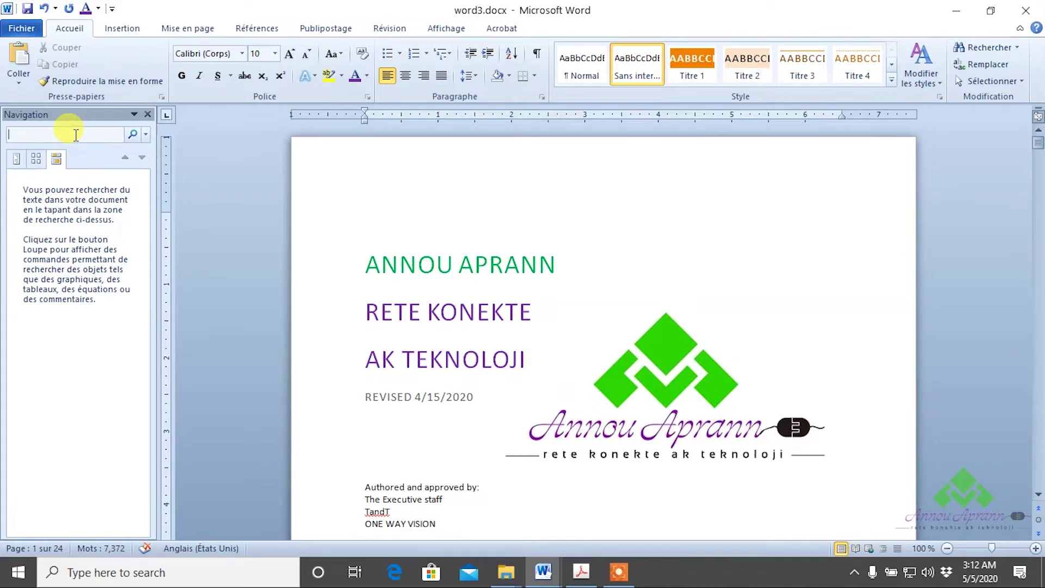
{"action": "left_click", "coordinate": [31, 162]}
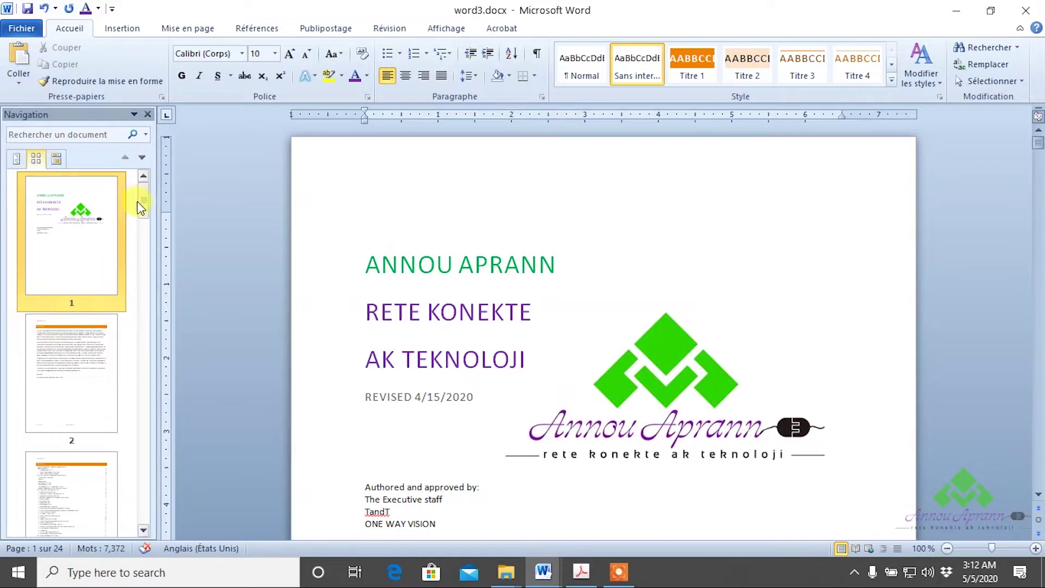
Jump to page 15, then to page 6 (Section 2), using the page thumbnails
{"action": "left_click_drag", "start_coordinate": [140, 207], "coordinate": [111, 362]}
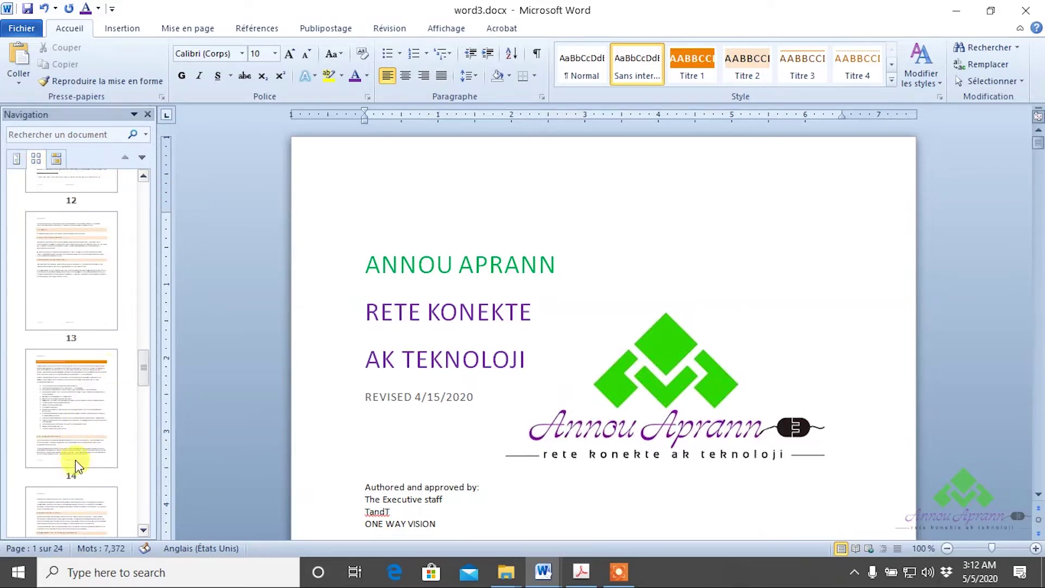
{"action": "left_click", "coordinate": [79, 508]}
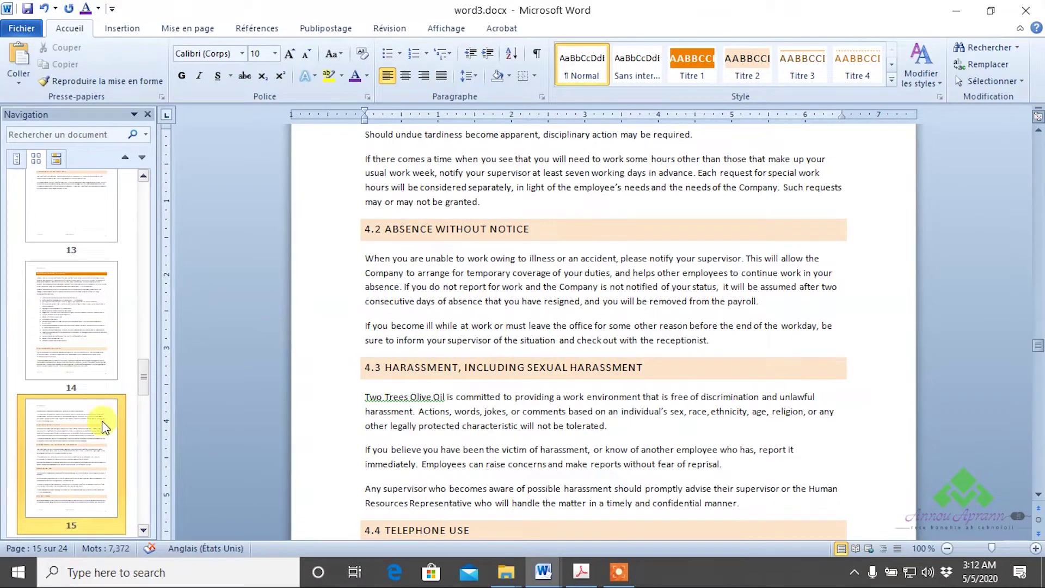
{"action": "left_click_drag", "start_coordinate": [143, 375], "coordinate": [155, 272]}
{"action": "left_click", "coordinate": [96, 279]}
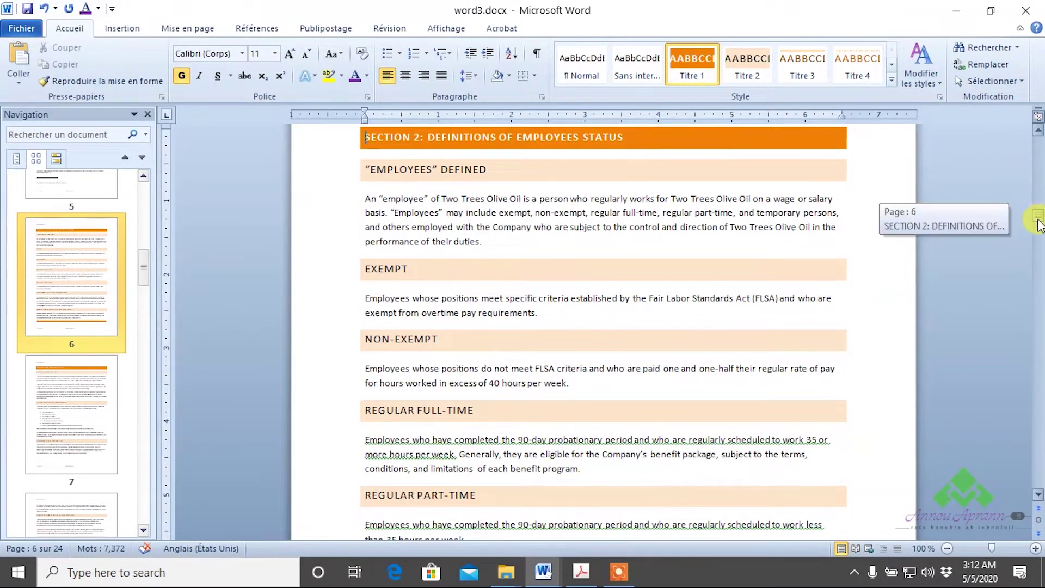
Scroll the document back to the table of contents and show the headings outline
{"action": "left_click_drag", "start_coordinate": [1038, 224], "coordinate": [1028, 304]}
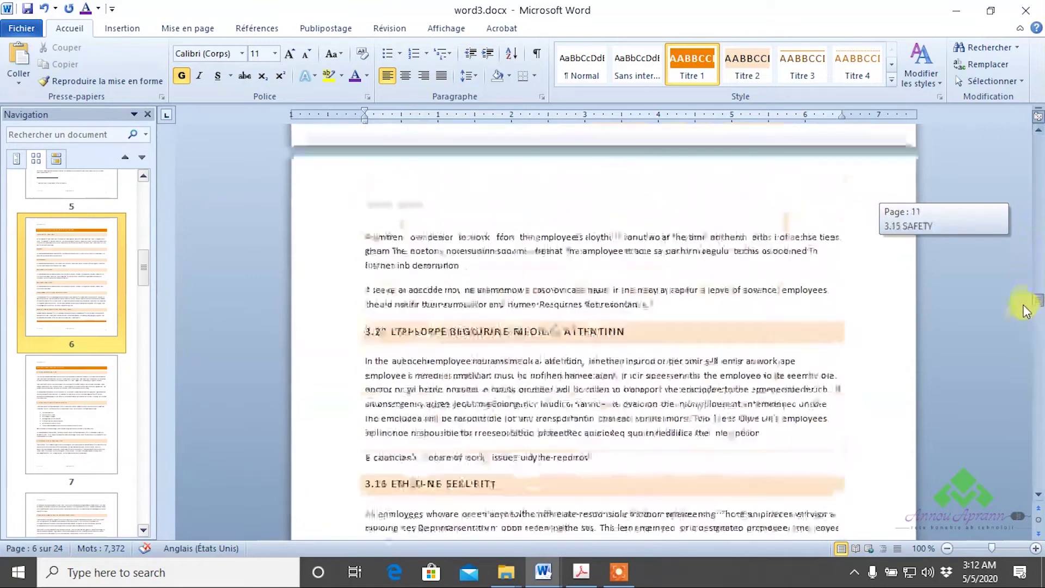
{"action": "left_click_drag", "start_coordinate": [1028, 304], "coordinate": [94, 377]}
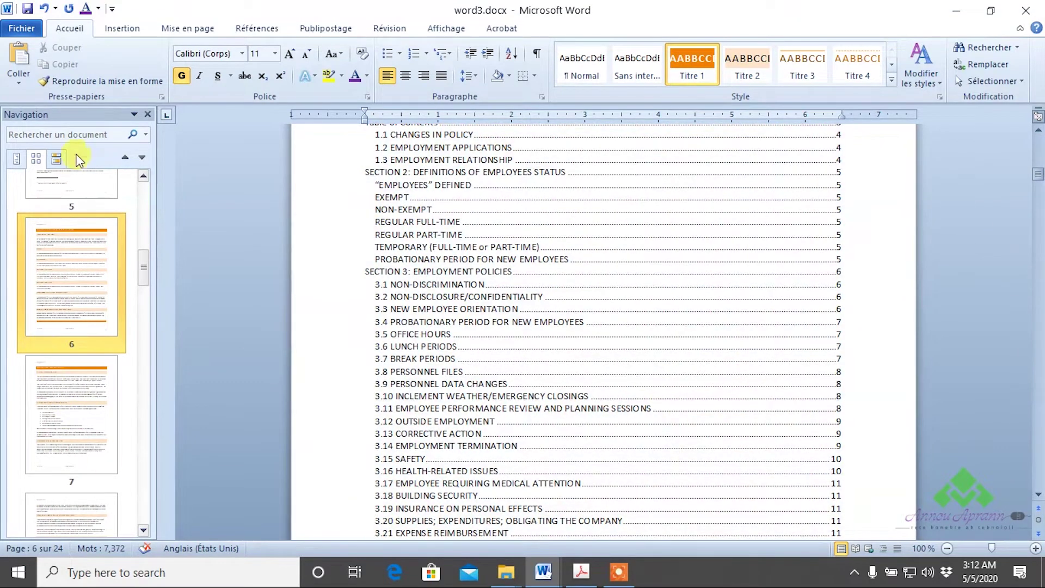
{"action": "left_click", "coordinate": [18, 158]}
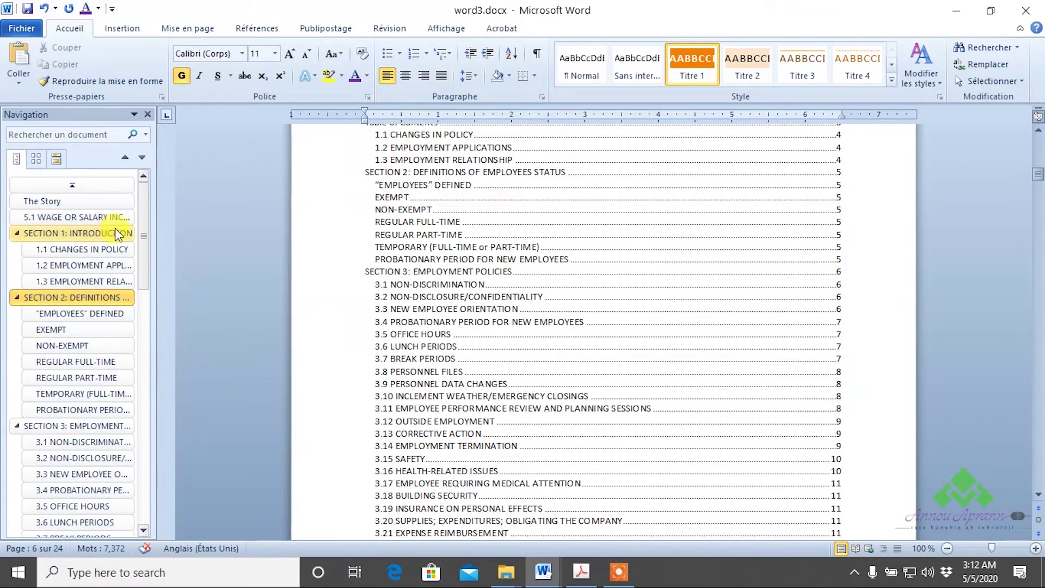
Jump to headings 3.4 PROBATIONARY PERIOD FOR NEW EMPLOYEES and 3.7 BREAK PERIODS
{"action": "scroll", "coordinate": [140, 234], "scroll_direction": "down", "scroll_amount": 4}
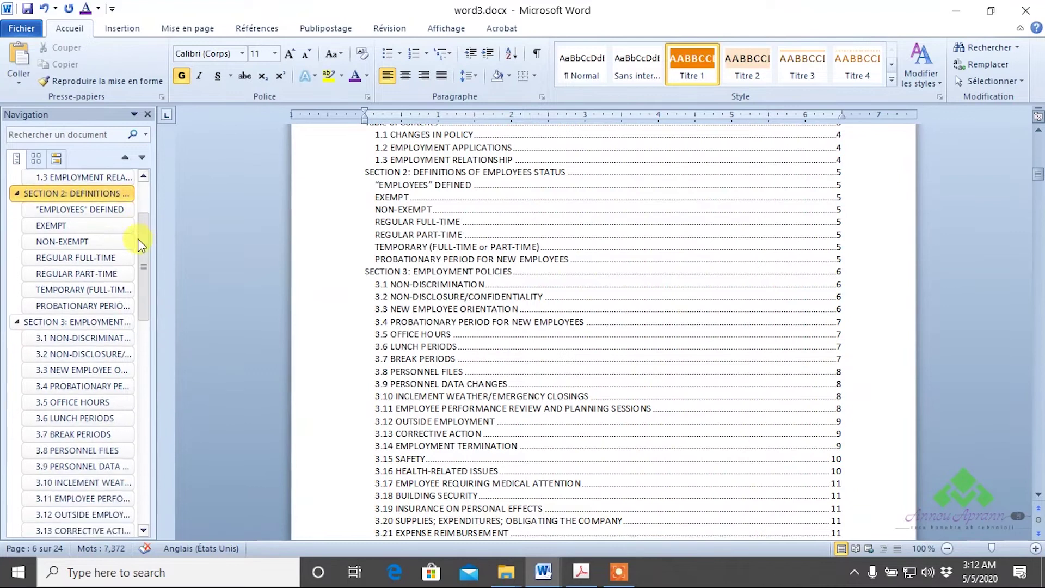
{"action": "scroll", "coordinate": [129, 263], "scroll_direction": "down", "scroll_amount": 2}
{"action": "scroll", "coordinate": [122, 272], "scroll_direction": "down", "scroll_amount": 1}
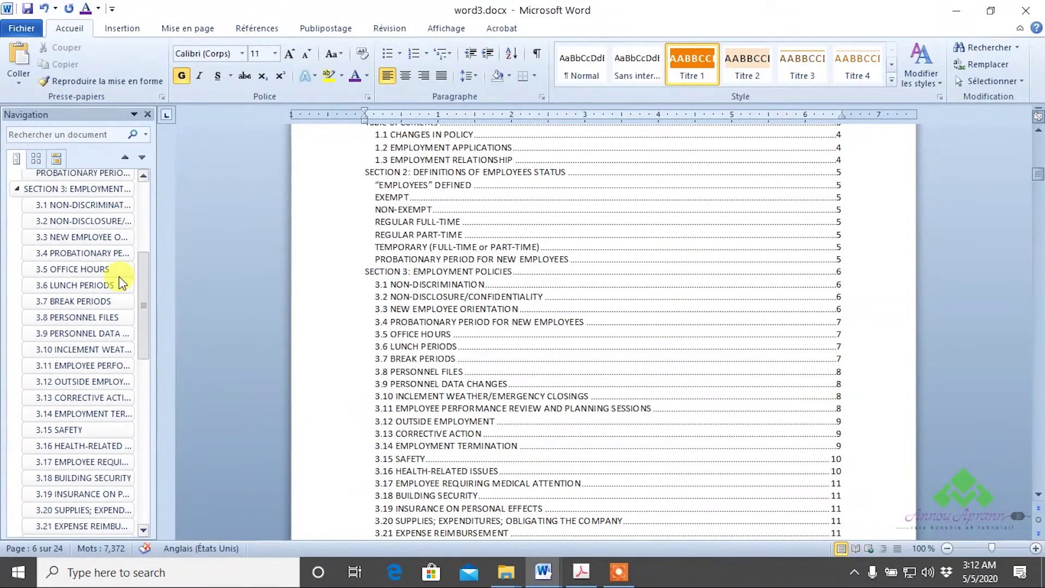
{"action": "left_click", "coordinate": [86, 254]}
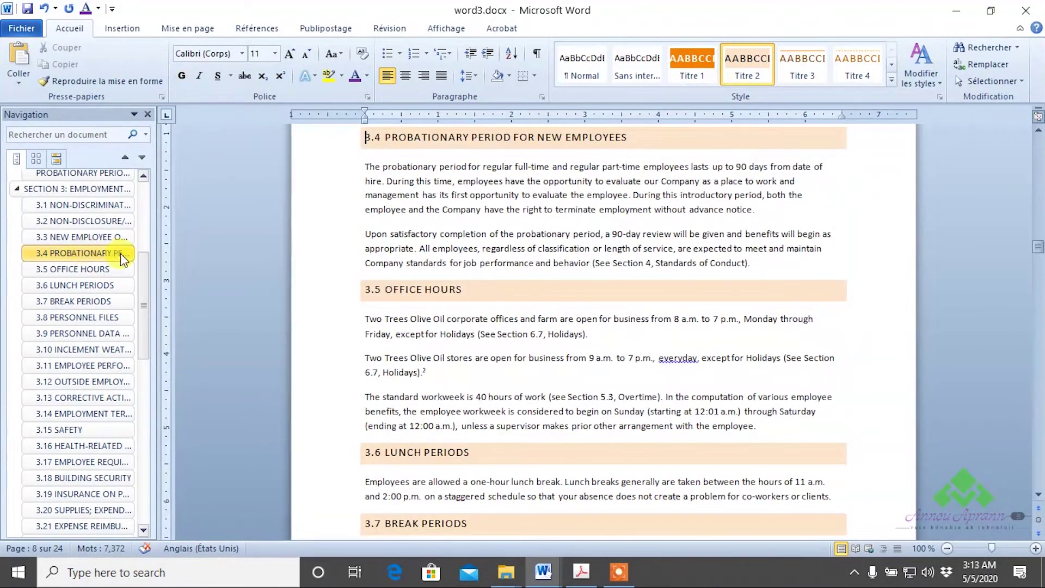
{"action": "scroll", "coordinate": [536, 318], "scroll_direction": "down", "scroll_amount": 5}
{"action": "scroll", "coordinate": [544, 320], "scroll_direction": "down", "scroll_amount": 4}
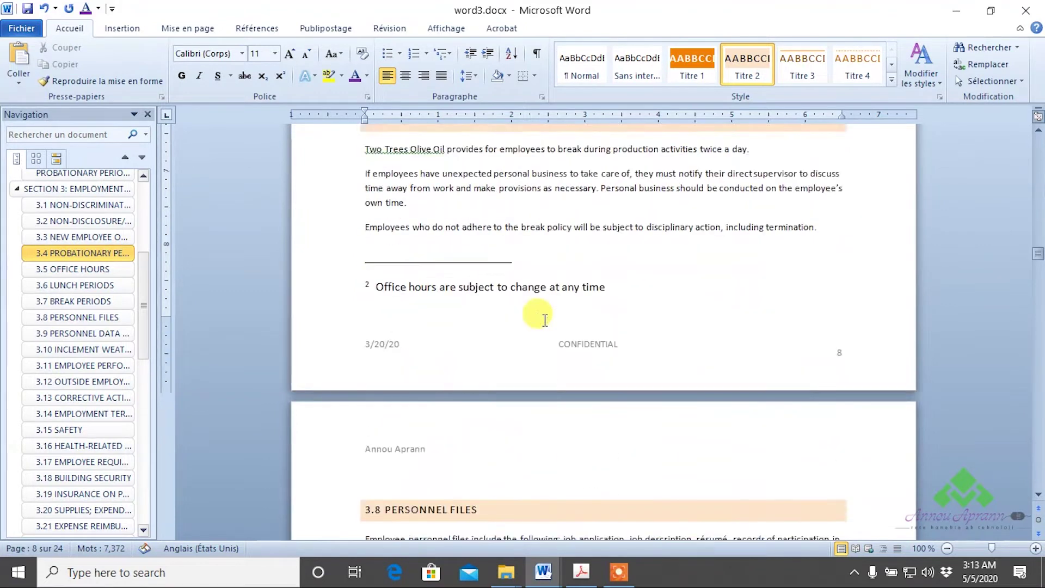
{"action": "scroll", "coordinate": [544, 320], "scroll_direction": "down", "scroll_amount": 5}
{"action": "scroll", "coordinate": [541, 315], "scroll_direction": "down", "scroll_amount": 4}
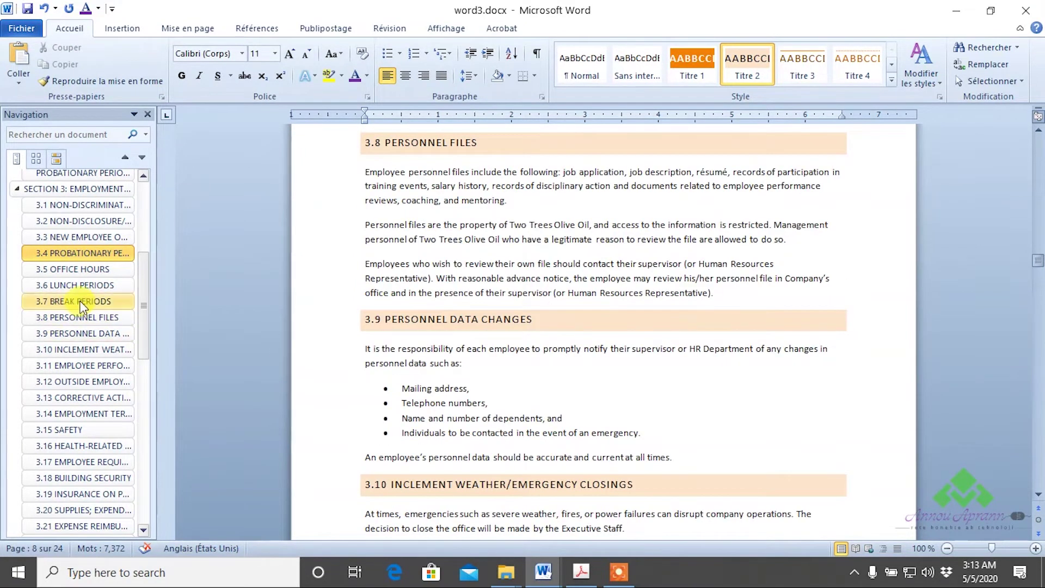
{"action": "left_click", "coordinate": [81, 302]}
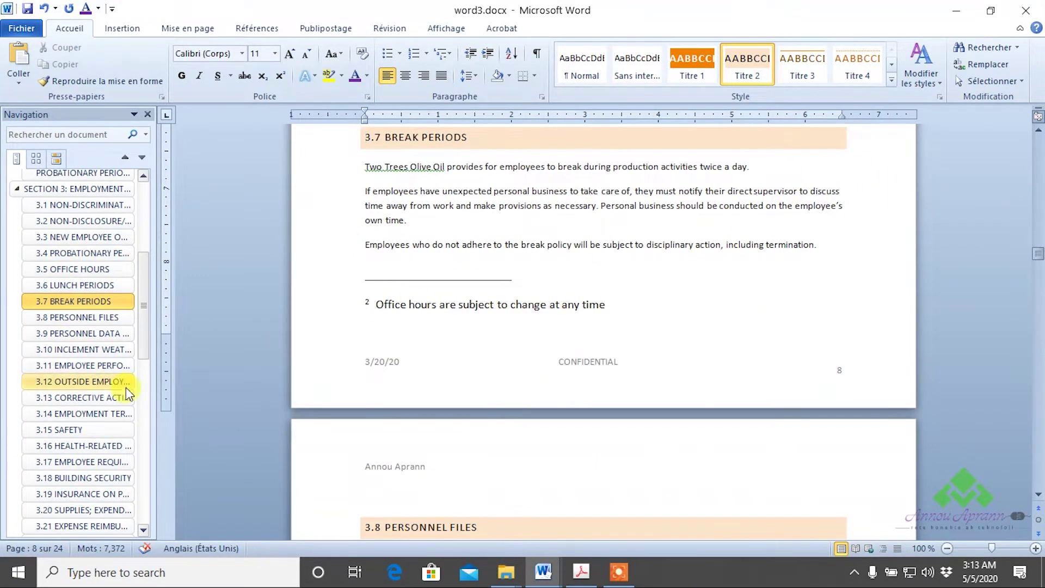
Scroll up to SECTION 3: EMPLOYMENT POLICIES and switch the pane to search results
{"action": "scroll", "coordinate": [327, 354], "scroll_direction": "up", "scroll_amount": 5}
{"action": "scroll", "coordinate": [427, 325], "scroll_direction": "up", "scroll_amount": 5}
{"action": "scroll", "coordinate": [427, 325], "scroll_direction": "up", "scroll_amount": 5}
{"action": "scroll", "coordinate": [428, 326], "scroll_direction": "up", "scroll_amount": 5}
{"action": "scroll", "coordinate": [427, 325], "scroll_direction": "up", "scroll_amount": 5}
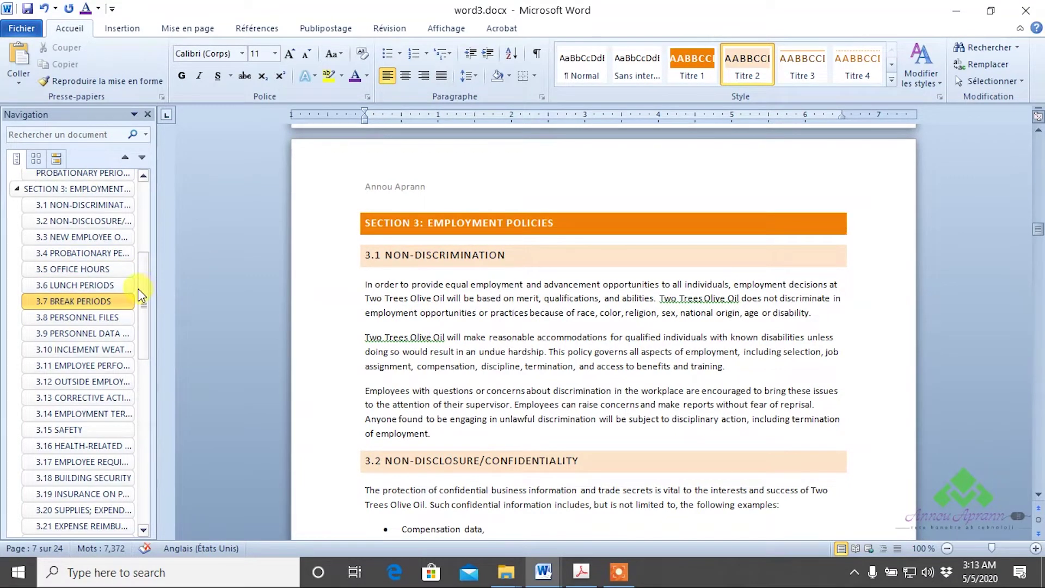
{"action": "left_click", "coordinate": [56, 158]}
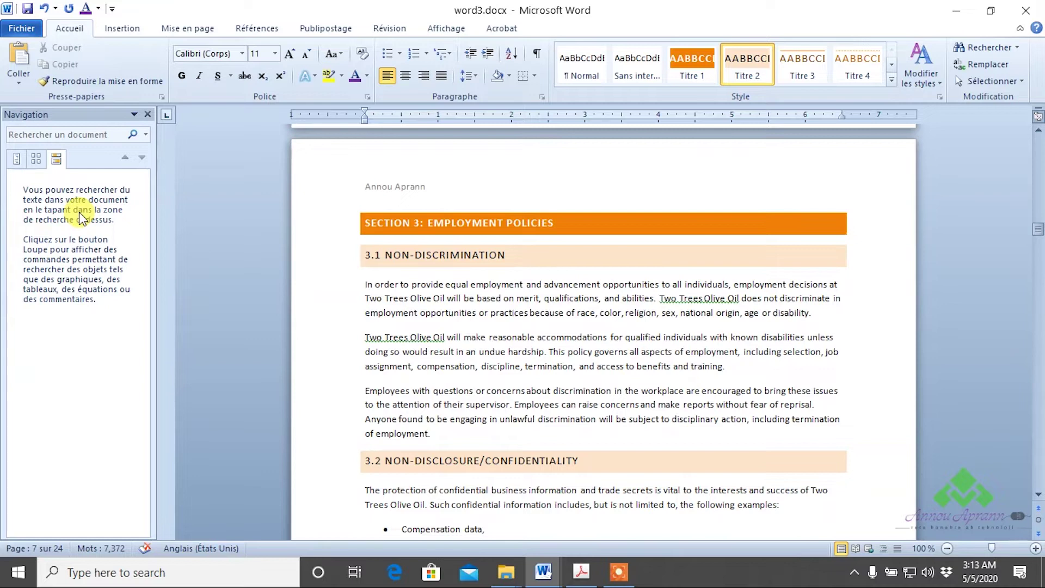
Search for part-time and go to the 'Paid vacation time' match
{"action": "left_click", "coordinate": [65, 134]}
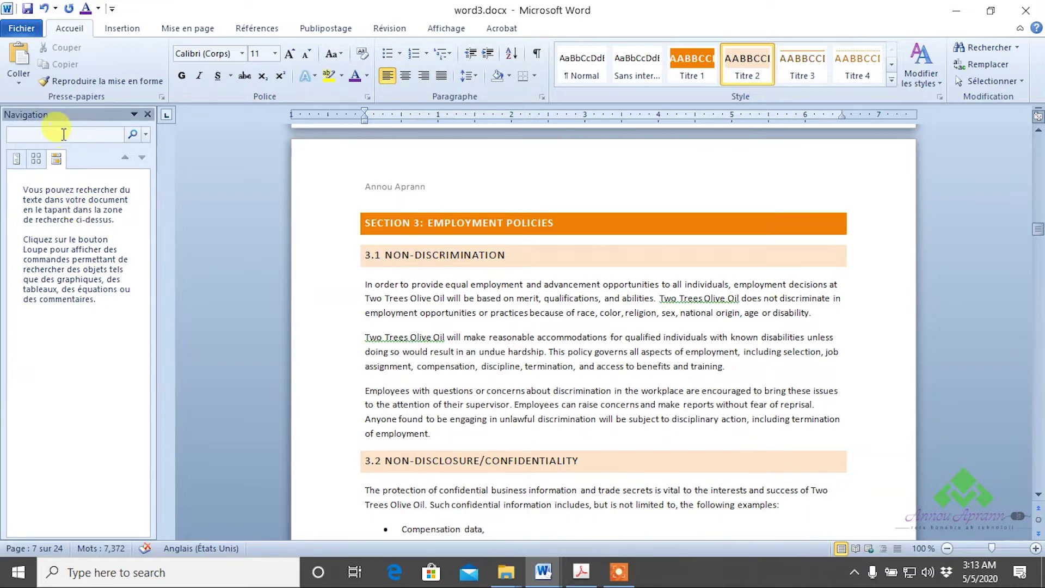
{"action": "type", "text": "ar"}
{"action": "key", "text": "BackSpace"}
{"action": "key", "text": "BackSpace"}
{"action": "type", "text": "part-time"}
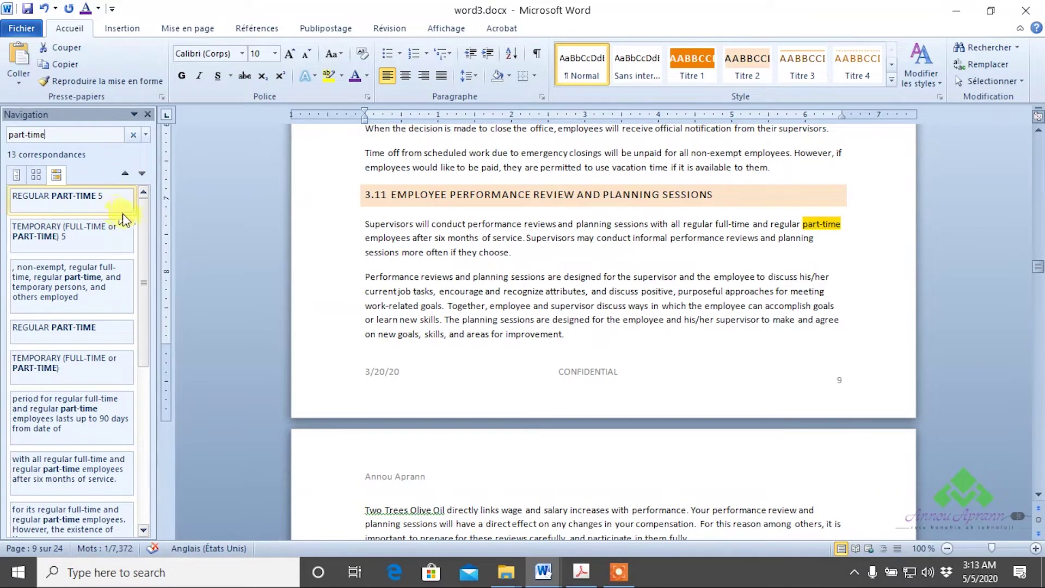
{"action": "left_click_drag", "start_coordinate": [148, 226], "coordinate": [130, 346]}
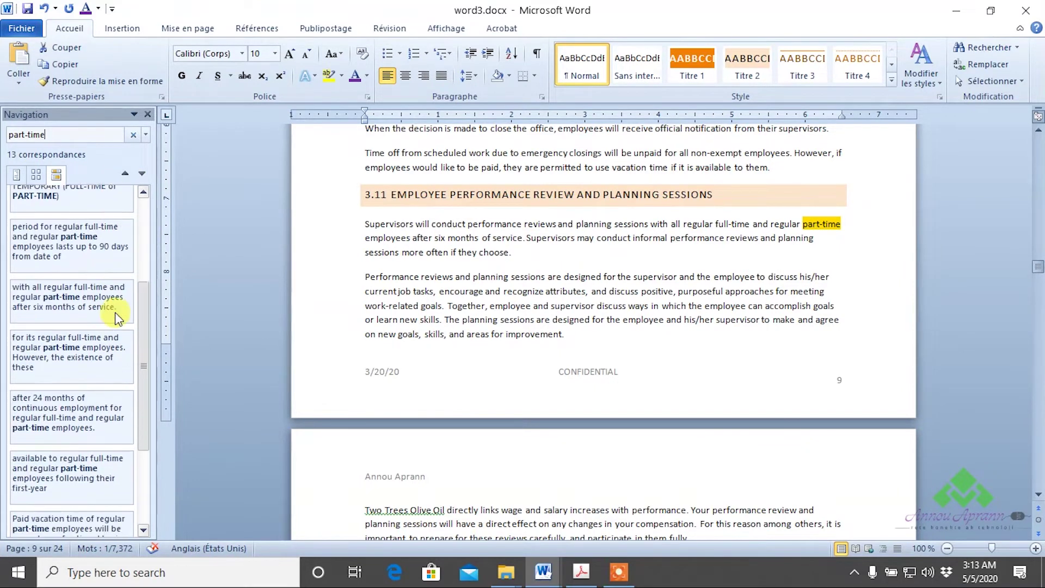
{"action": "scroll", "coordinate": [130, 345], "scroll_direction": "down", "scroll_amount": 3}
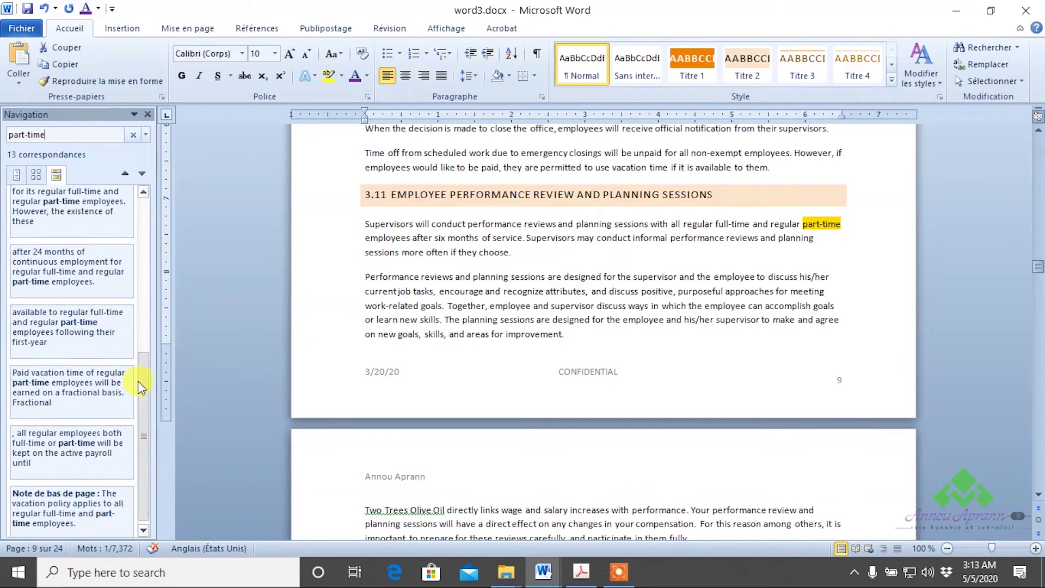
{"action": "scroll", "coordinate": [138, 385], "scroll_direction": "down", "scroll_amount": 1}
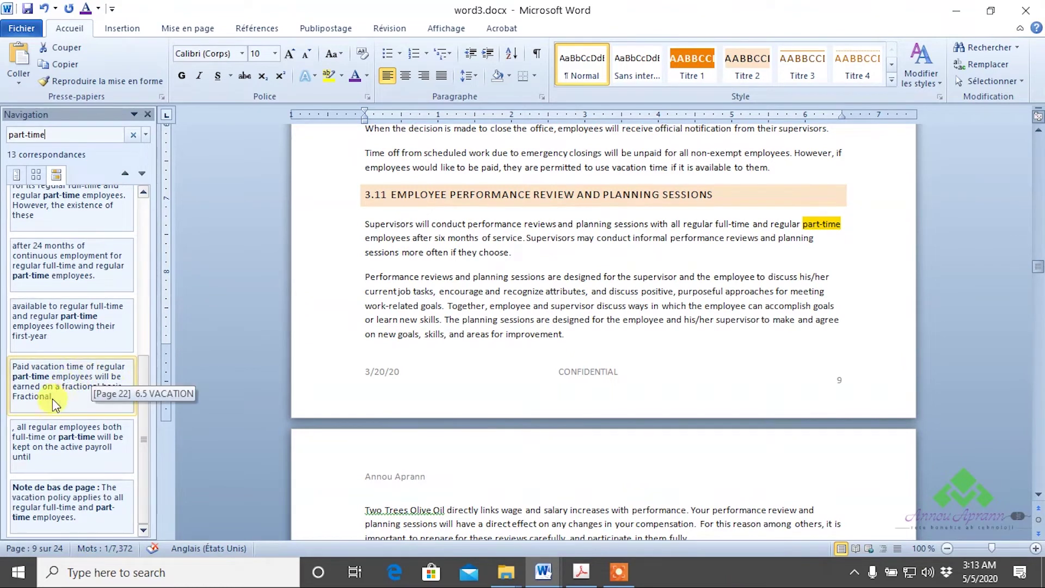
{"action": "left_click", "coordinate": [73, 391]}
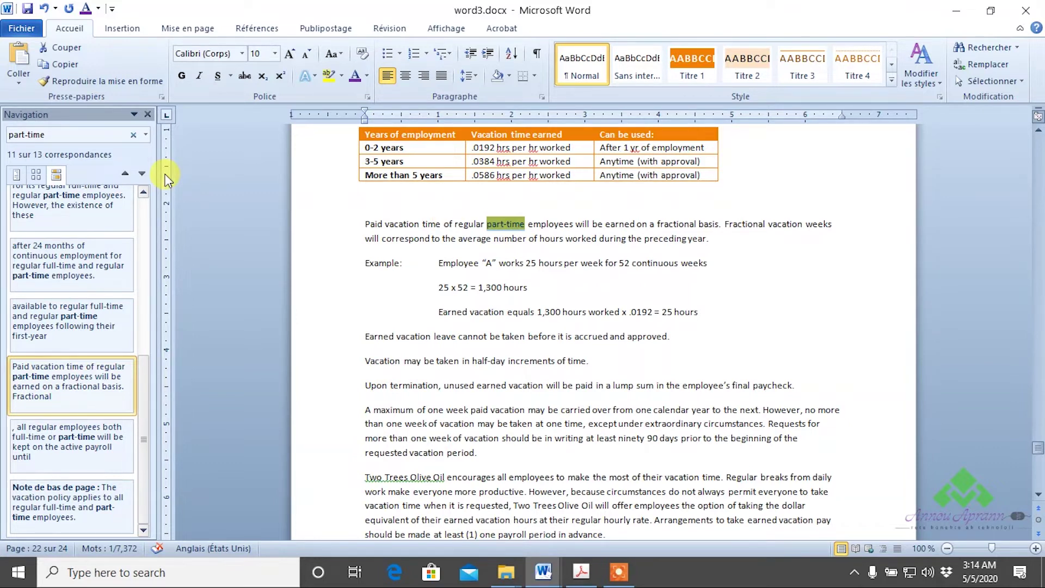
Browse the part-time matches as page thumbnails, then as headings with matching sections marked
{"action": "left_click", "coordinate": [36, 174]}
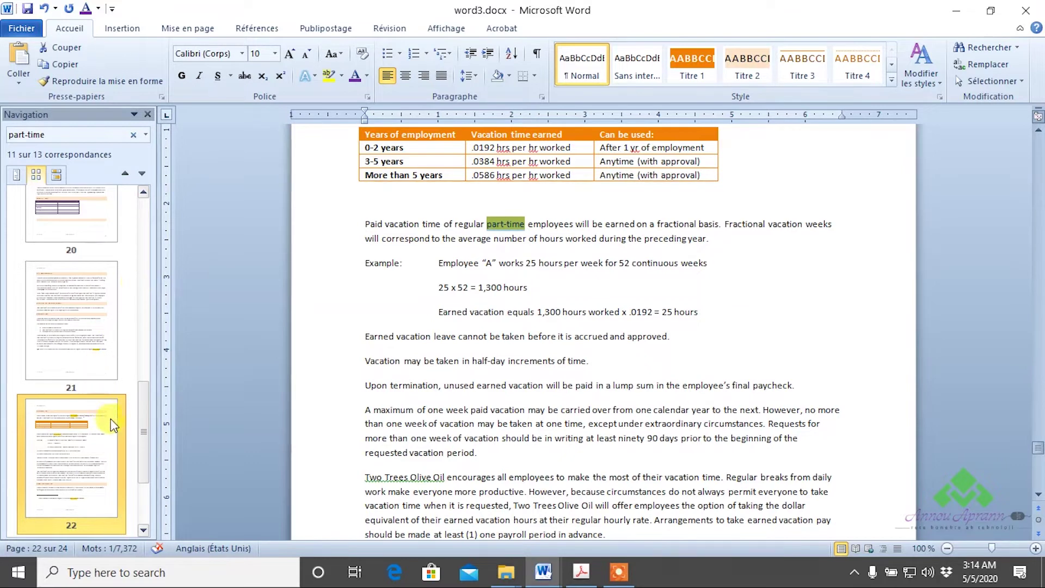
{"action": "left_click_drag", "start_coordinate": [147, 442], "coordinate": [145, 495]}
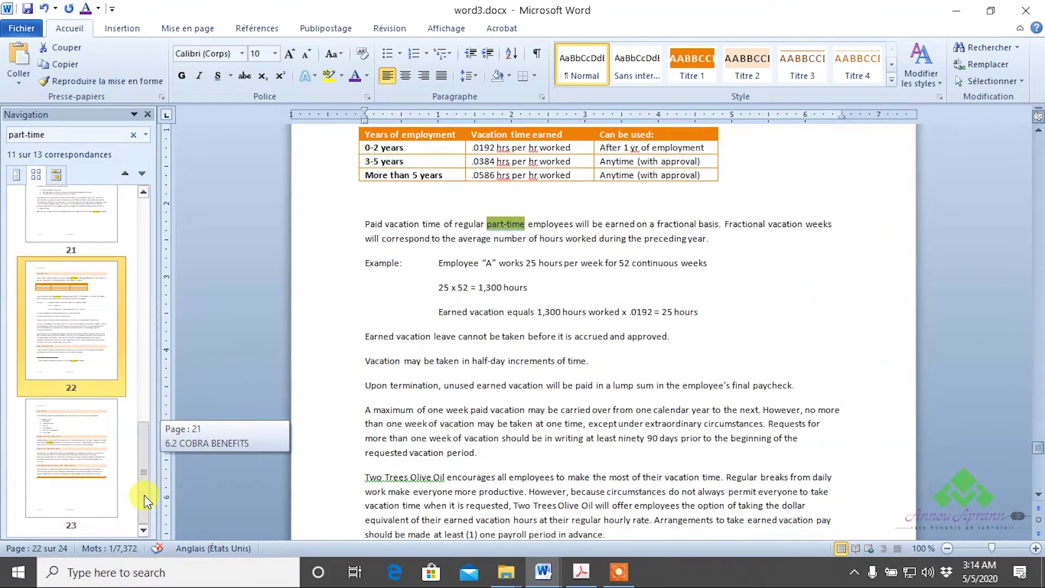
{"action": "left_click_drag", "start_coordinate": [146, 500], "coordinate": [145, 234]}
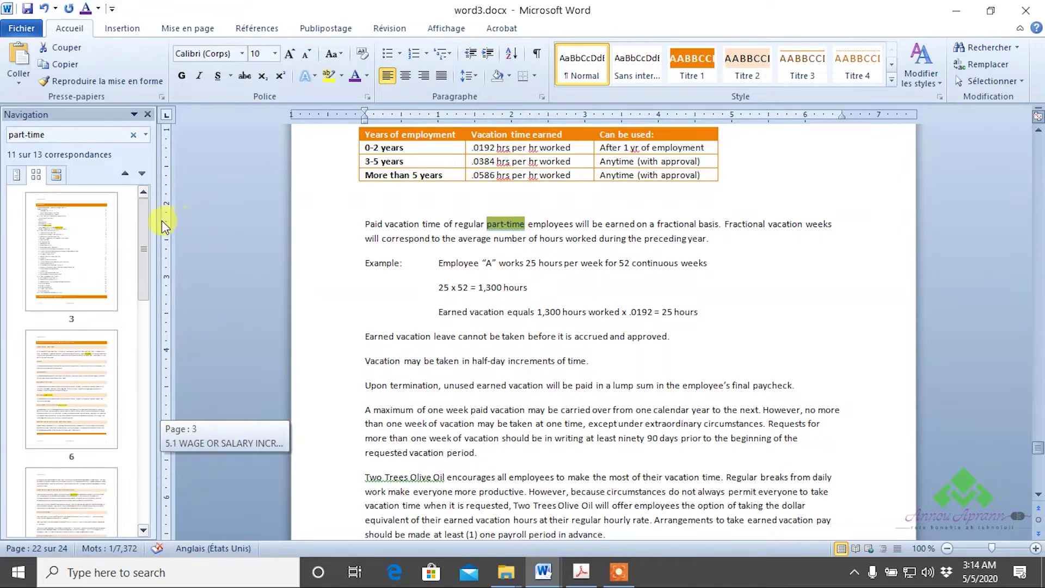
{"action": "left_click", "coordinate": [17, 175]}
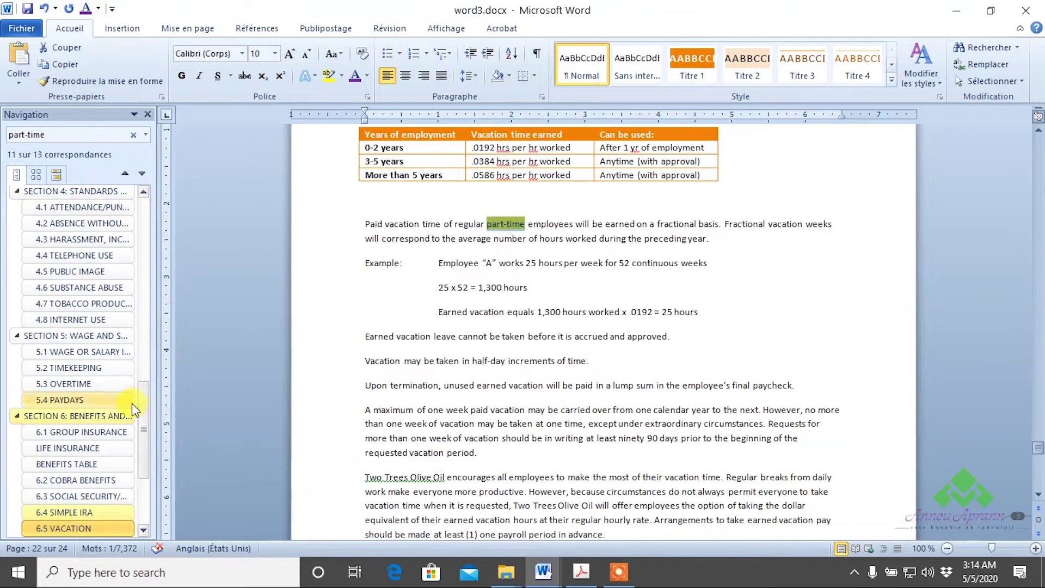
{"action": "left_click_drag", "start_coordinate": [143, 400], "coordinate": [147, 445]}
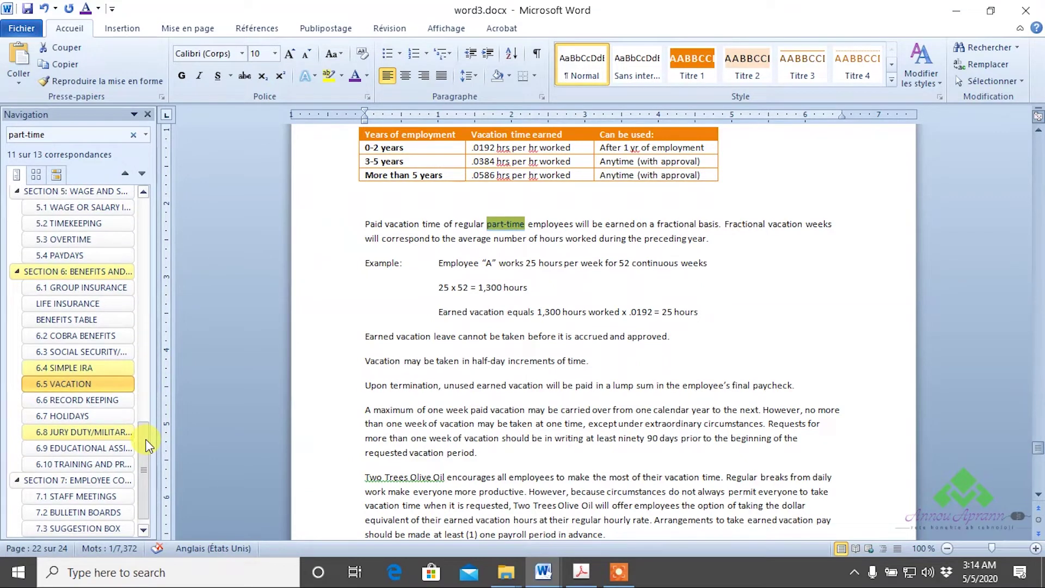
{"action": "mouse_move", "coordinate": [147, 445]}
{"action": "left_mouse_down"}
{"action": "mouse_move", "coordinate": [143, 485]}
{"action": "mouse_move", "coordinate": [156, 250]}
{"action": "mouse_move", "coordinate": [145, 200]}
{"action": "left_mouse_up"}
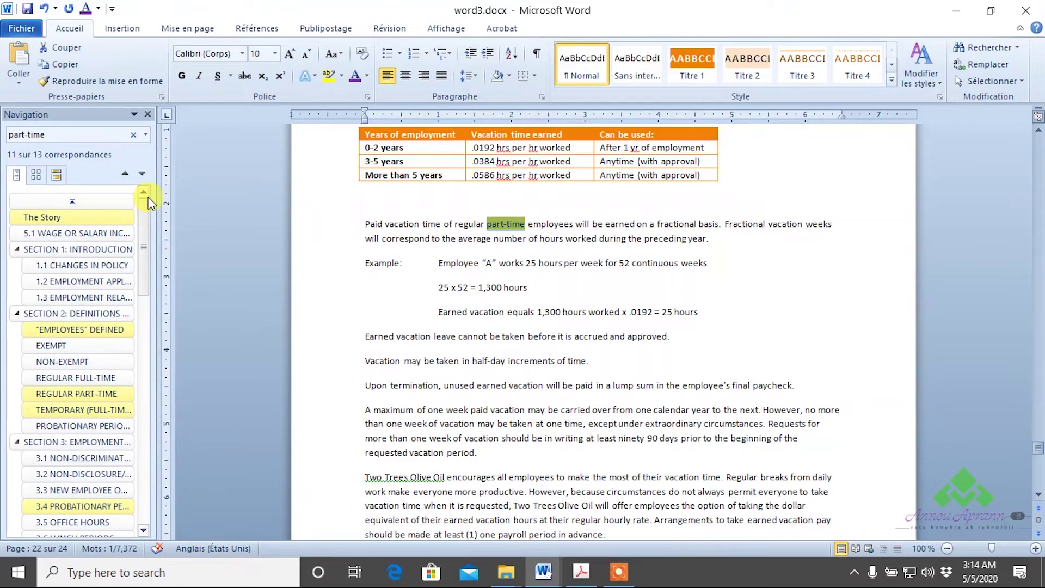
Search the document for tables and view the matches on the 6.5 VACATION page and page 20
{"action": "left_click", "coordinate": [148, 136]}
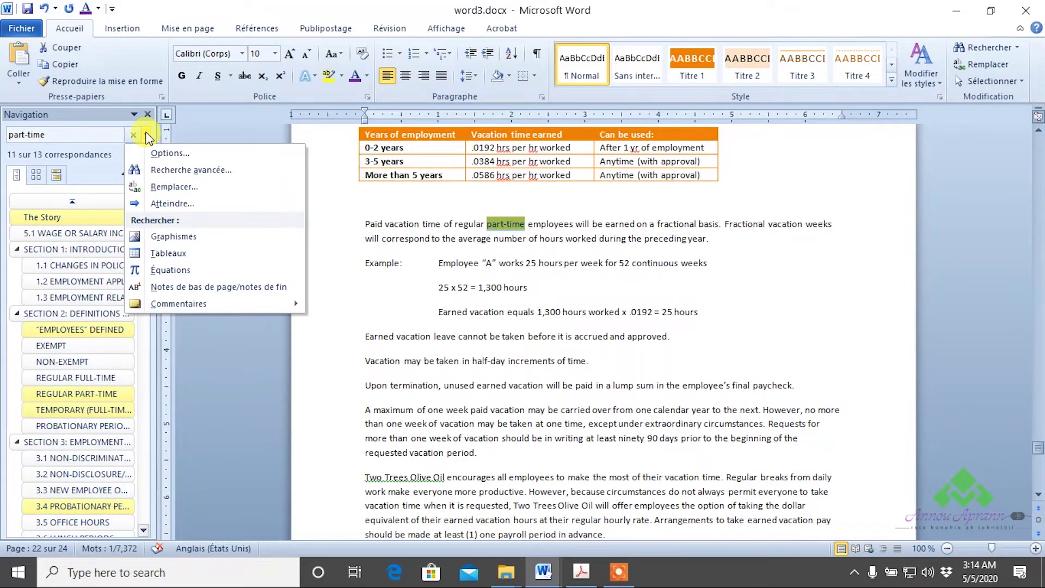
{"action": "left_click", "coordinate": [165, 254]}
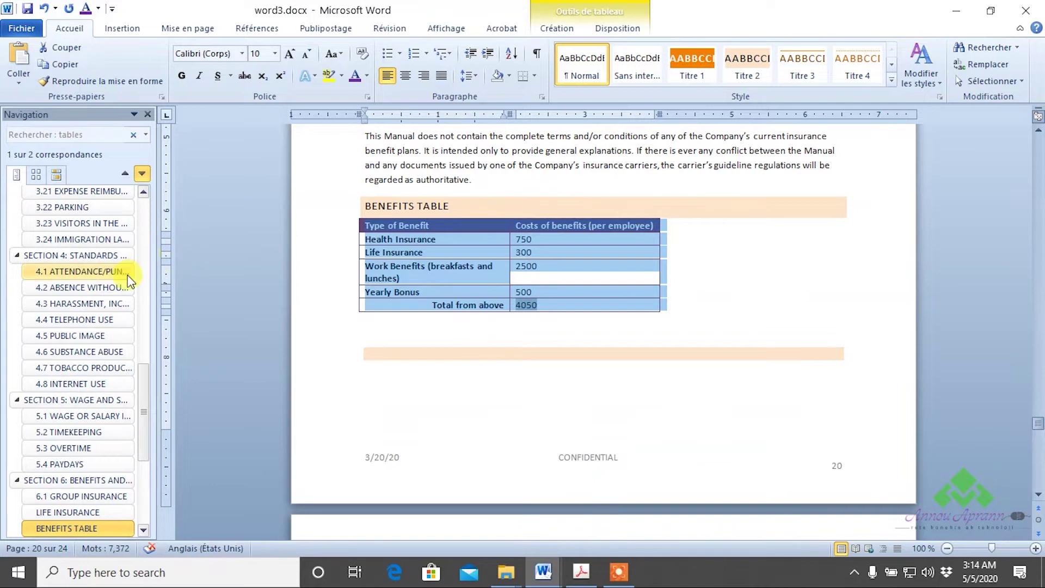
{"action": "left_click", "coordinate": [36, 175]}
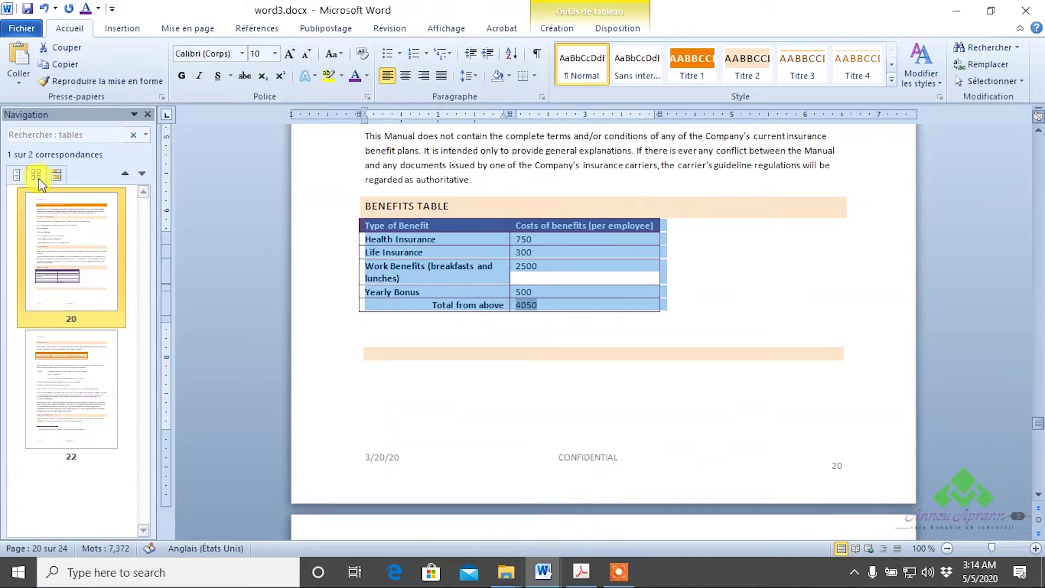
{"action": "left_click", "coordinate": [69, 427]}
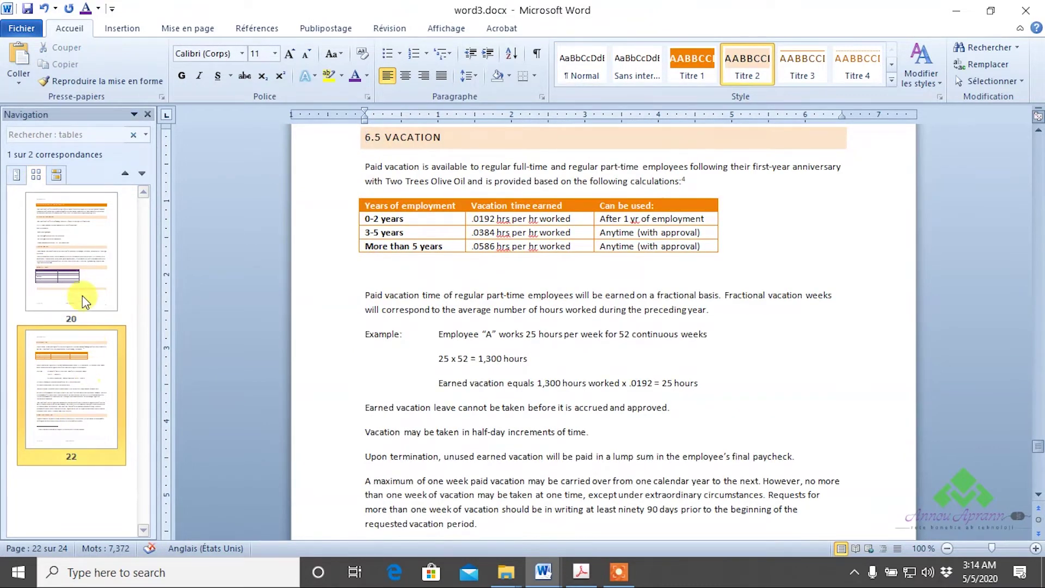
{"action": "left_click", "coordinate": [84, 302]}
Search the document for graphics and go to the logo match on page 1
{"action": "left_click", "coordinate": [147, 135]}
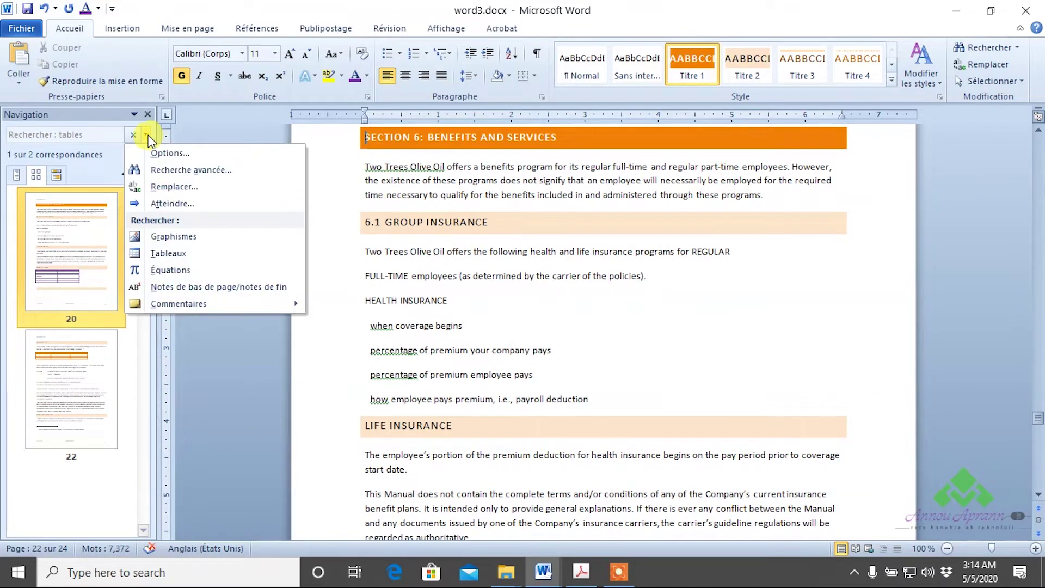
{"action": "left_click", "coordinate": [185, 237]}
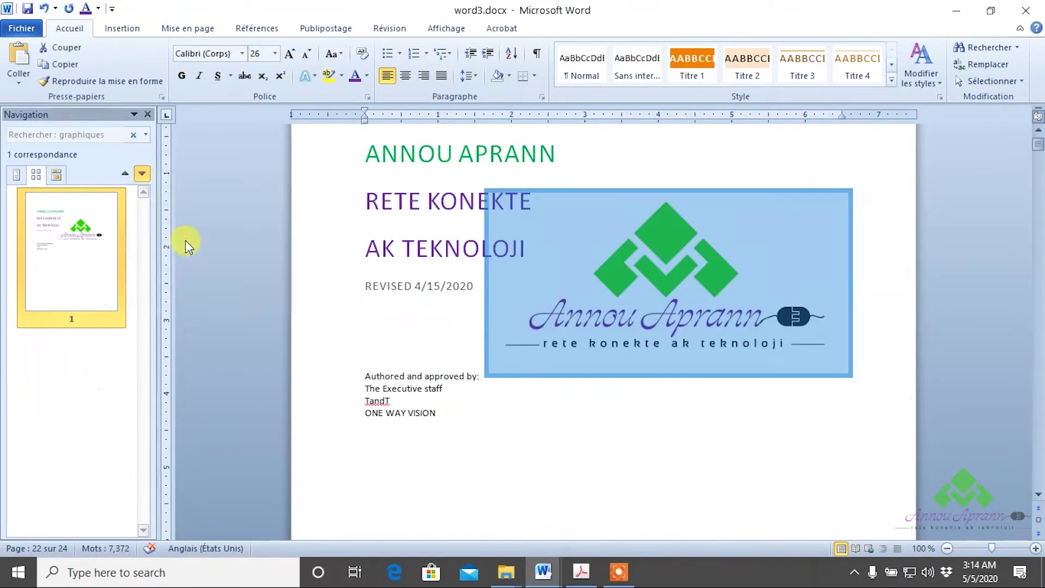
{"action": "left_click", "coordinate": [46, 312]}
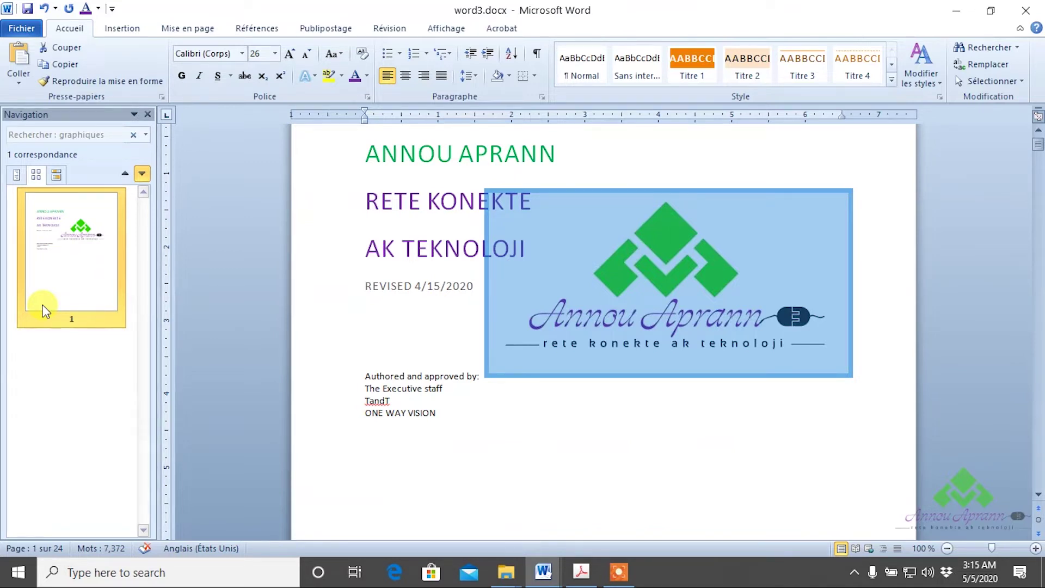
{"action": "left_click", "coordinate": [145, 134]}
{"action": "left_click", "coordinate": [106, 402]}
{"action": "left_click", "coordinate": [145, 135]}
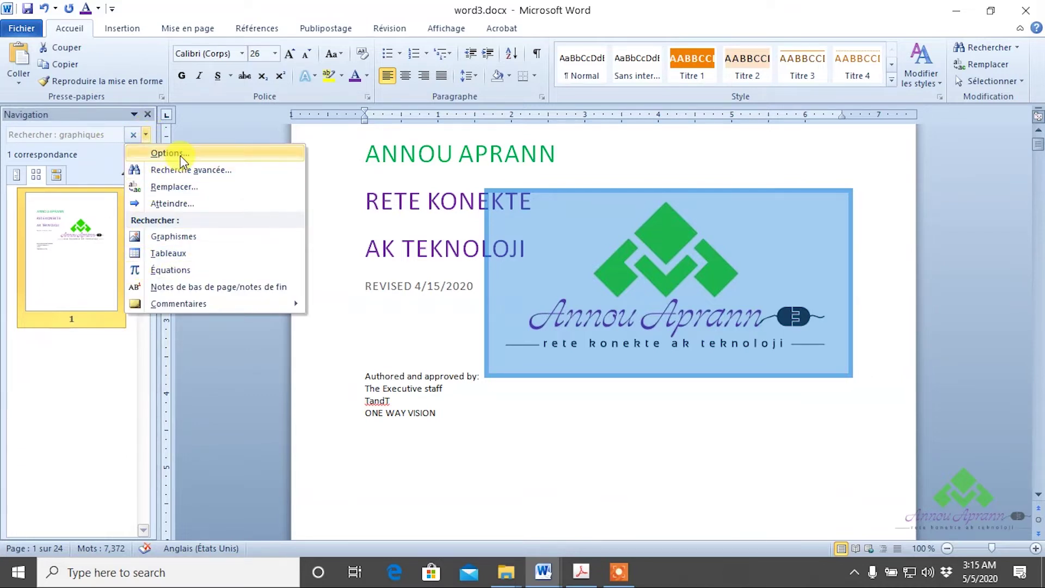
Clear the graphics search and browse page 2's story, selecting the second paragraph's last line
{"action": "left_click", "coordinate": [132, 136]}
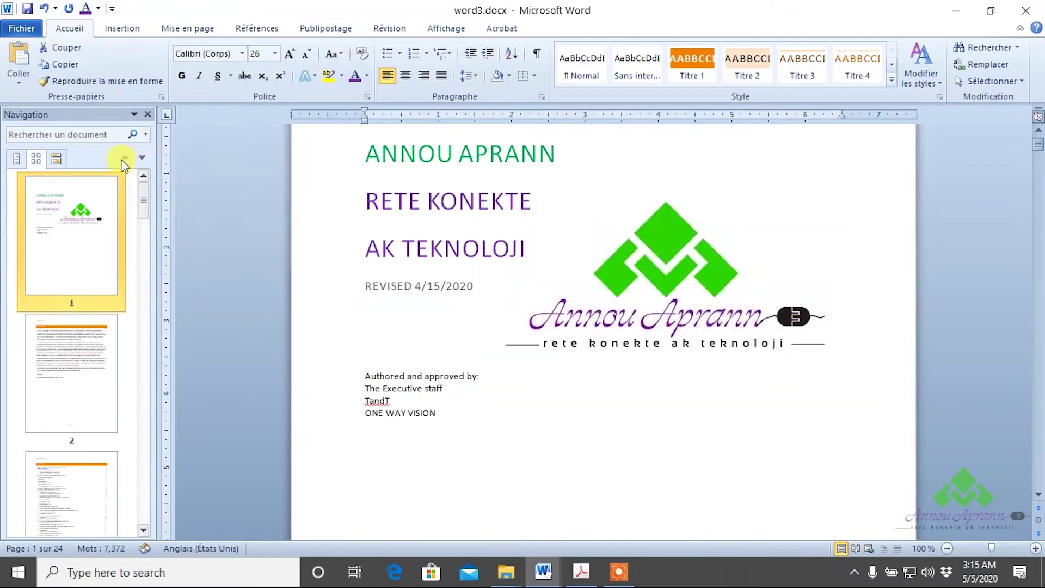
{"action": "scroll", "coordinate": [513, 345], "scroll_direction": "down", "scroll_amount": 5}
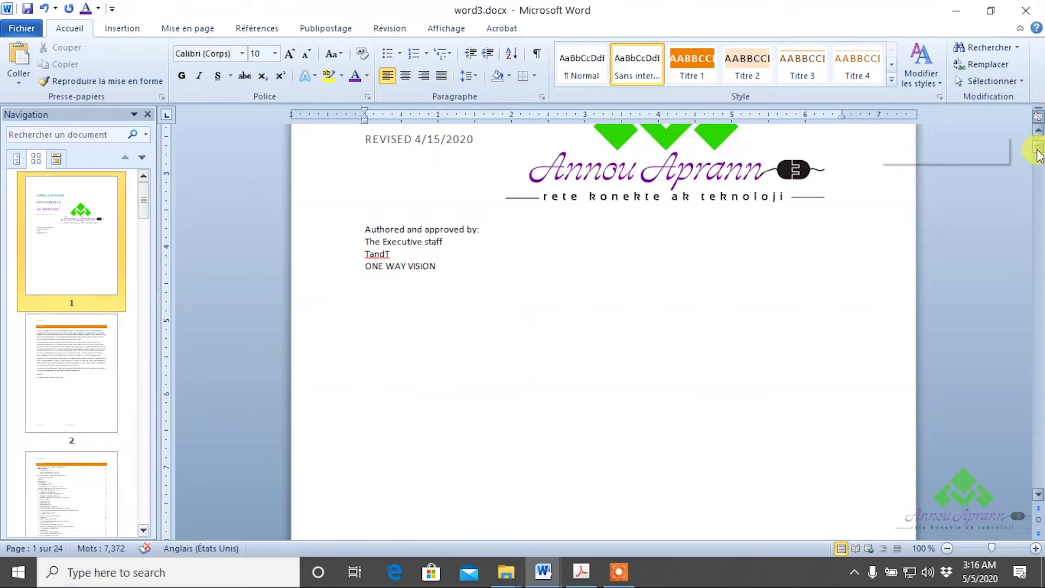
{"action": "left_click_drag", "start_coordinate": [1038, 145], "coordinate": [1038, 158]}
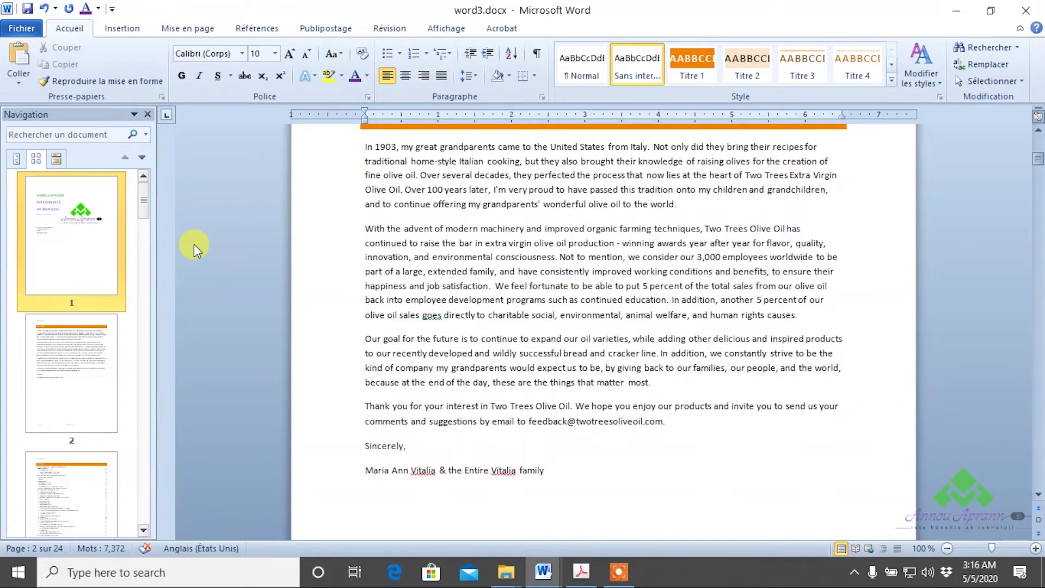
{"action": "left_click", "coordinate": [327, 315]}
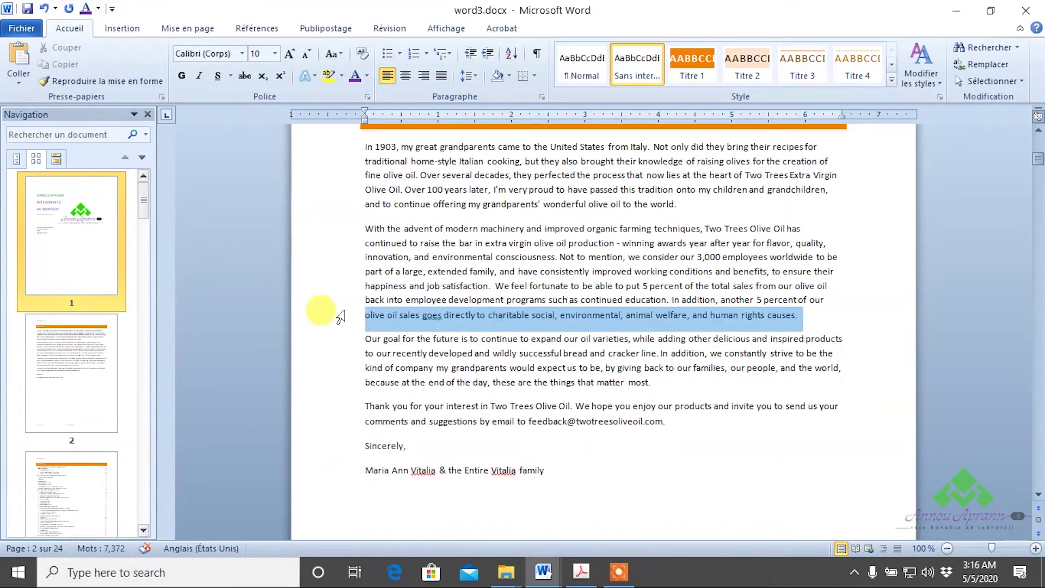
{"action": "scroll", "coordinate": [337, 322], "scroll_direction": "up", "scroll_amount": 2}
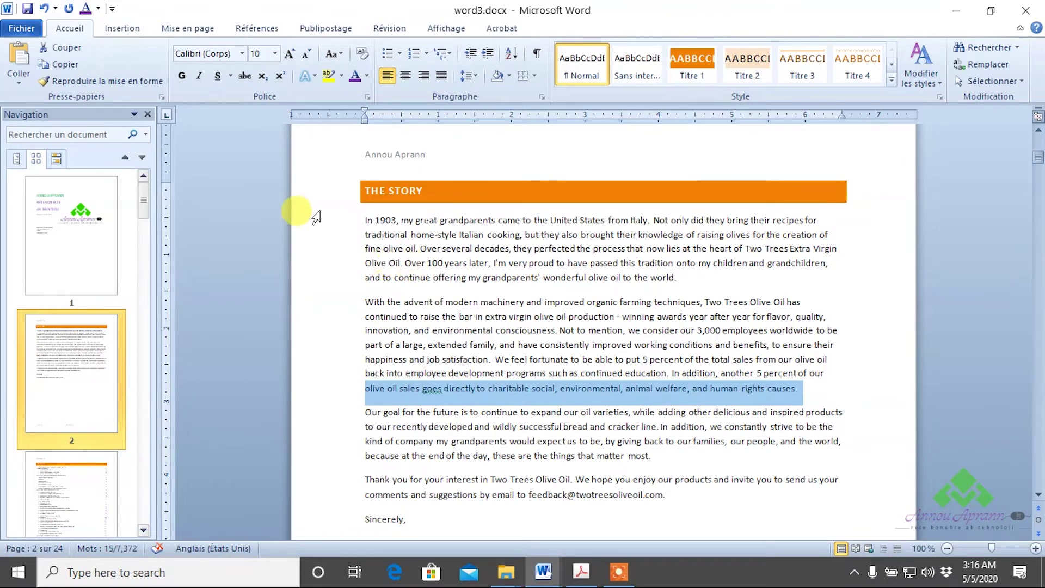
Deselect the line, scroll through the table of contents, and create a new blank document
{"action": "left_click", "coordinate": [409, 261]}
{"action": "scroll", "coordinate": [460, 263], "scroll_direction": "down", "scroll_amount": 4}
{"action": "scroll", "coordinate": [479, 262], "scroll_direction": "down", "scroll_amount": 4}
{"action": "scroll", "coordinate": [485, 261], "scroll_direction": "down", "scroll_amount": 5}
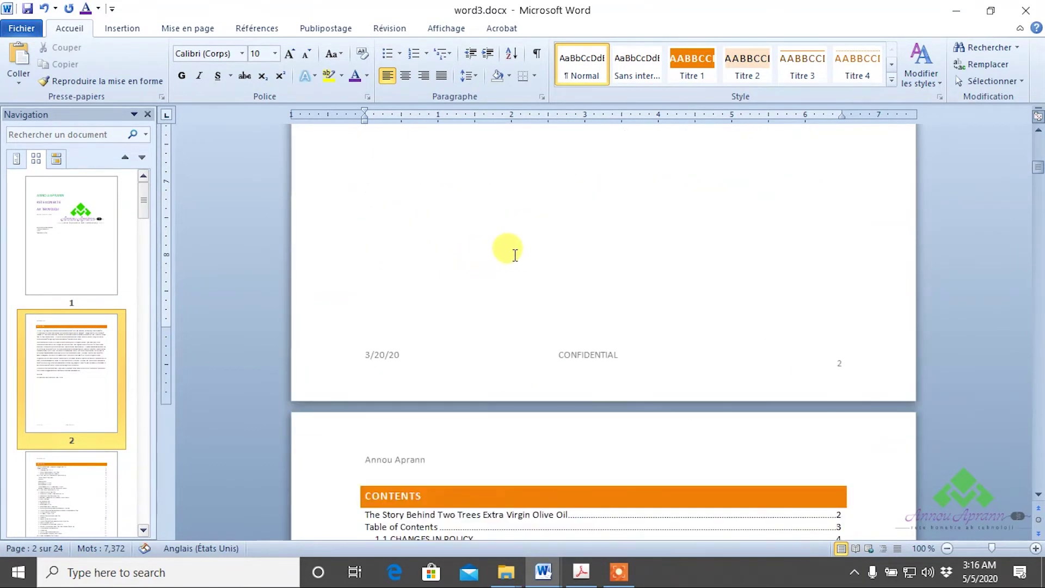
{"action": "scroll", "coordinate": [508, 251], "scroll_direction": "down", "scroll_amount": 7}
{"action": "scroll", "coordinate": [513, 264], "scroll_direction": "down", "scroll_amount": 3}
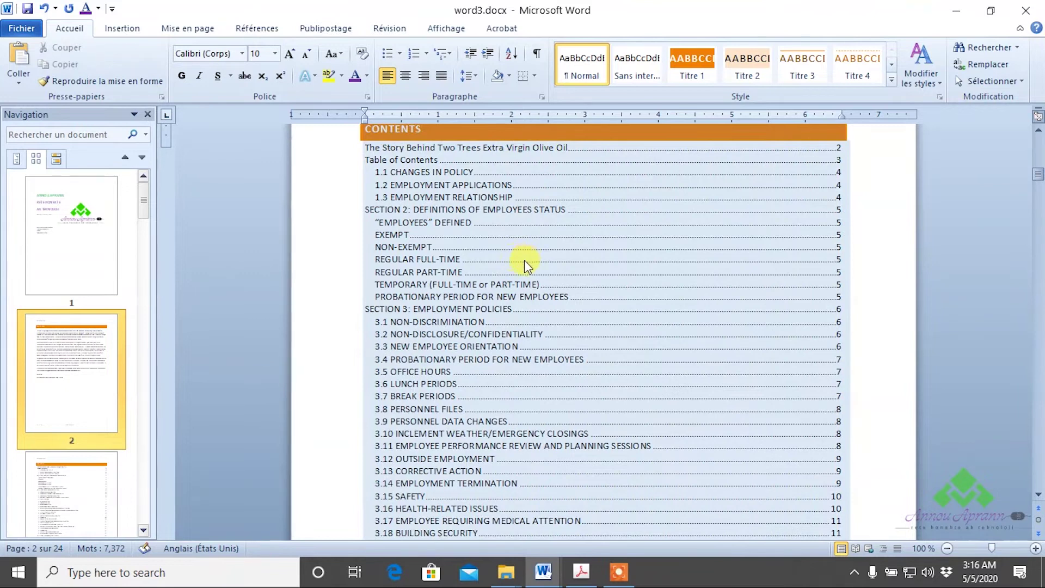
{"action": "scroll", "coordinate": [525, 264], "scroll_direction": "down", "scroll_amount": 10}
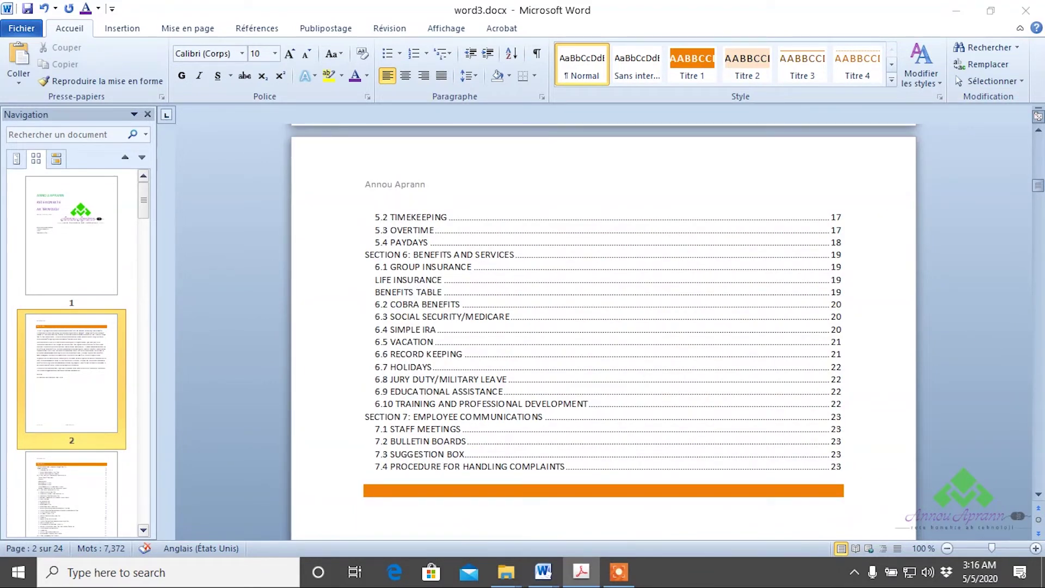
{"action": "scroll", "coordinate": [561, 359], "scroll_direction": "down", "scroll_amount": 1}
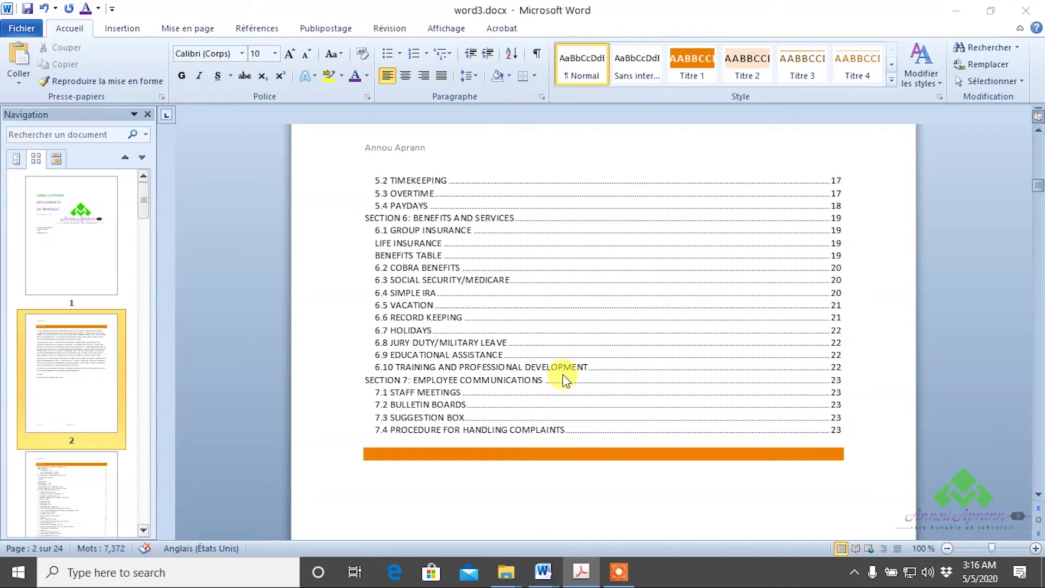
{"action": "key", "text": "ctrl+n"}
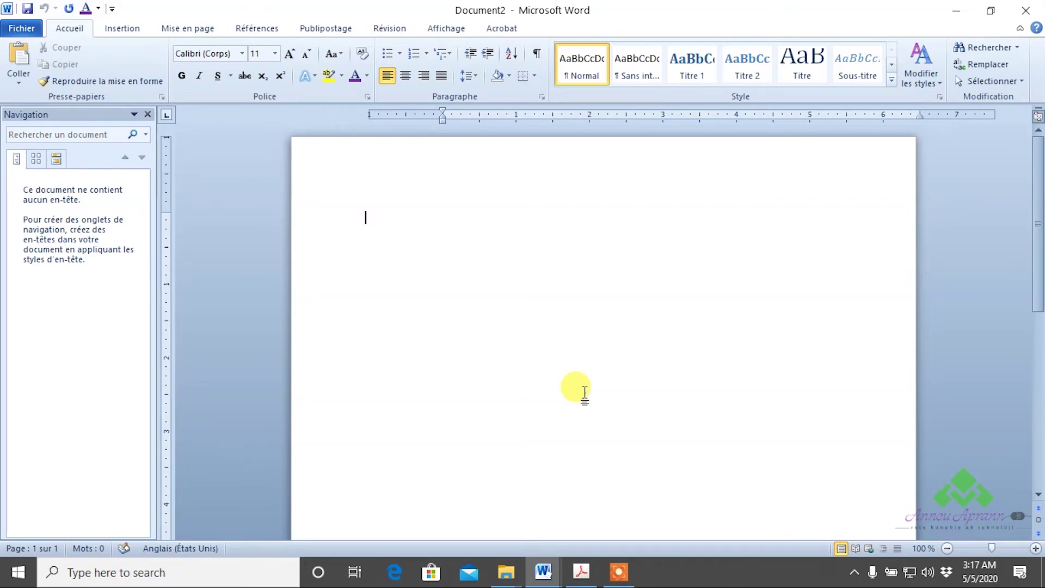
Generate placeholder paragraphs in Document2 with =rand(25,10)
{"action": "type", "text": "=rand"}
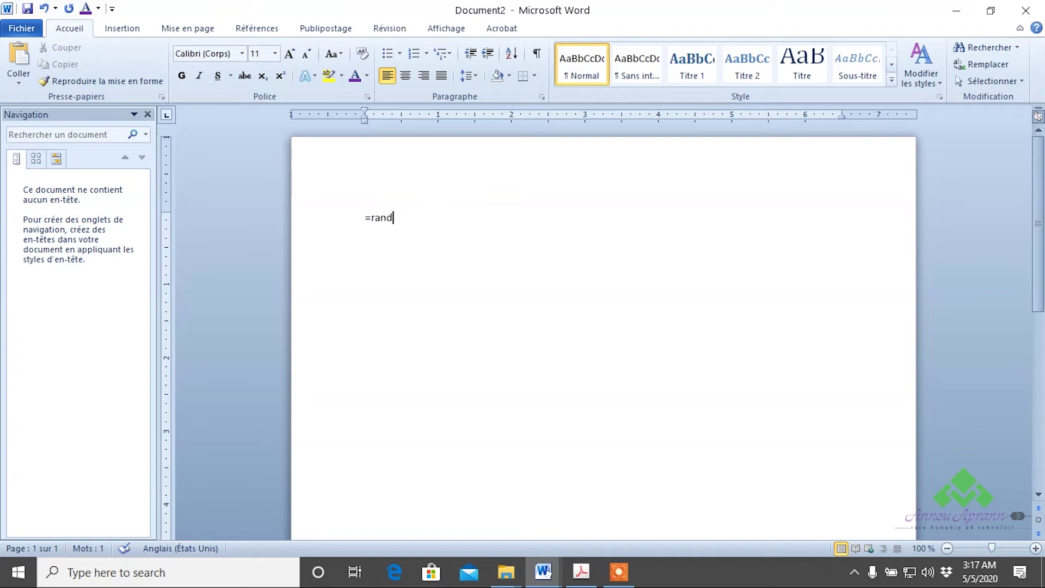
{"action": "type", "text": "("}
{"action": "type", "text": "2"}
{"action": "type", "text": "5"}
{"action": "type", "text": ","}
{"action": "type", "text": "10"}
{"action": "type", "text": ")"}
{"action": "key", "text": "Return"}
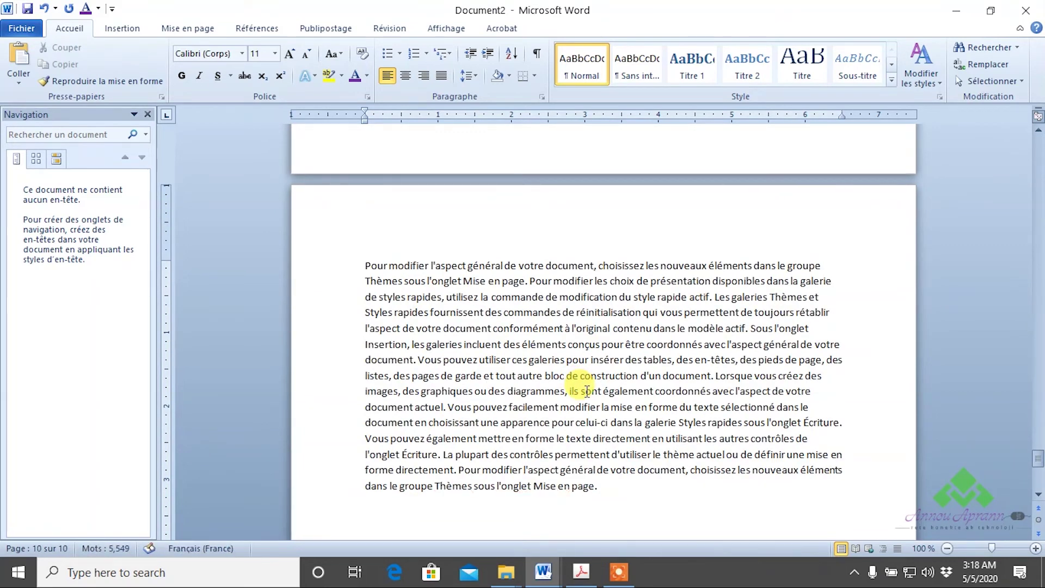
Return to the top of the generated text and place the caret on page 1
{"action": "scroll", "coordinate": [545, 414], "scroll_direction": "up", "scroll_amount": 4}
{"action": "scroll", "coordinate": [545, 414], "scroll_direction": "up", "scroll_amount": 5}
{"action": "scroll", "coordinate": [544, 413], "scroll_direction": "up", "scroll_amount": 3}
{"action": "scroll", "coordinate": [545, 413], "scroll_direction": "up", "scroll_amount": 3}
{"action": "scroll", "coordinate": [544, 413], "scroll_direction": "up", "scroll_amount": 3}
{"action": "scroll", "coordinate": [544, 413], "scroll_direction": "up", "scroll_amount": 2}
{"action": "scroll", "coordinate": [545, 415], "scroll_direction": "up", "scroll_amount": 3}
{"action": "scroll", "coordinate": [546, 415], "scroll_direction": "up", "scroll_amount": 3}
{"action": "scroll", "coordinate": [546, 415], "scroll_direction": "up", "scroll_amount": 3}
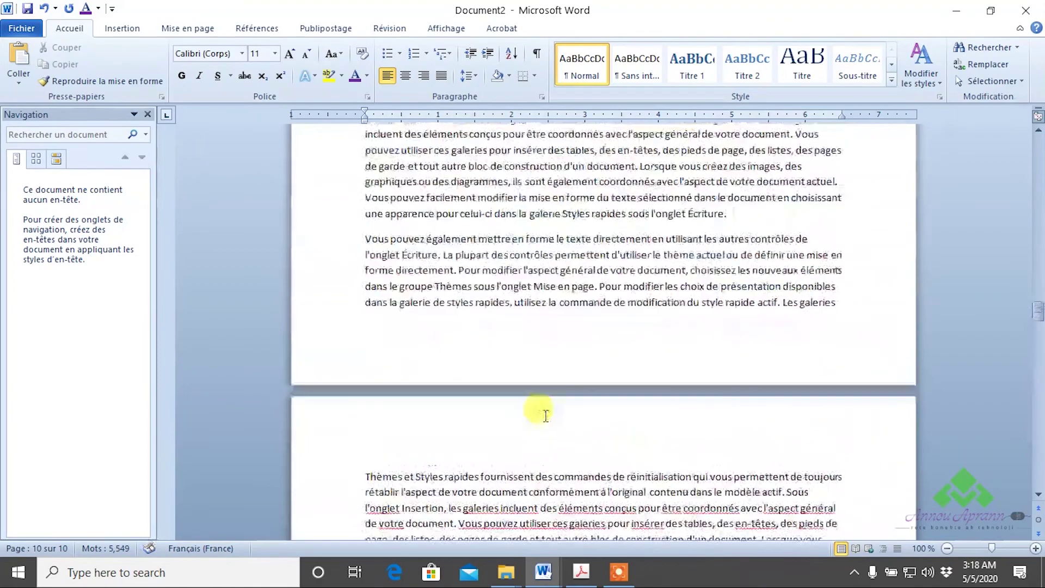
{"action": "scroll", "coordinate": [545, 415], "scroll_direction": "up", "scroll_amount": 3}
{"action": "scroll", "coordinate": [546, 415], "scroll_direction": "up", "scroll_amount": 3}
{"action": "scroll", "coordinate": [545, 414], "scroll_direction": "up", "scroll_amount": 3}
{"action": "scroll", "coordinate": [545, 415], "scroll_direction": "up", "scroll_amount": 3}
{"action": "scroll", "coordinate": [545, 415], "scroll_direction": "up", "scroll_amount": 3}
{"action": "scroll", "coordinate": [545, 414], "scroll_direction": "up", "scroll_amount": 3}
{"action": "scroll", "coordinate": [545, 415], "scroll_direction": "up", "scroll_amount": 2}
{"action": "scroll", "coordinate": [550, 411], "scroll_direction": "up", "scroll_amount": 2}
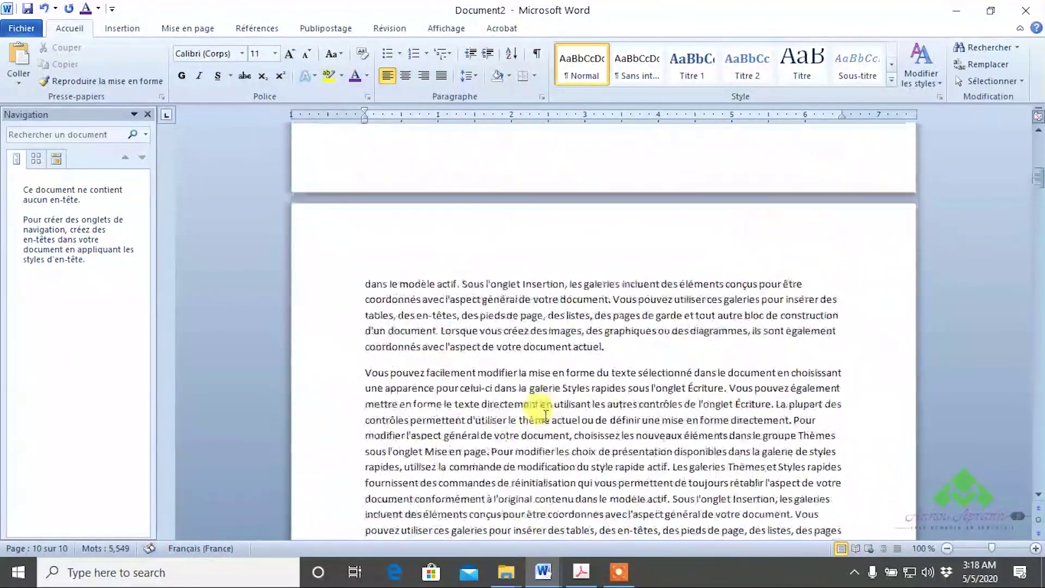
{"action": "left_click", "coordinate": [566, 325]}
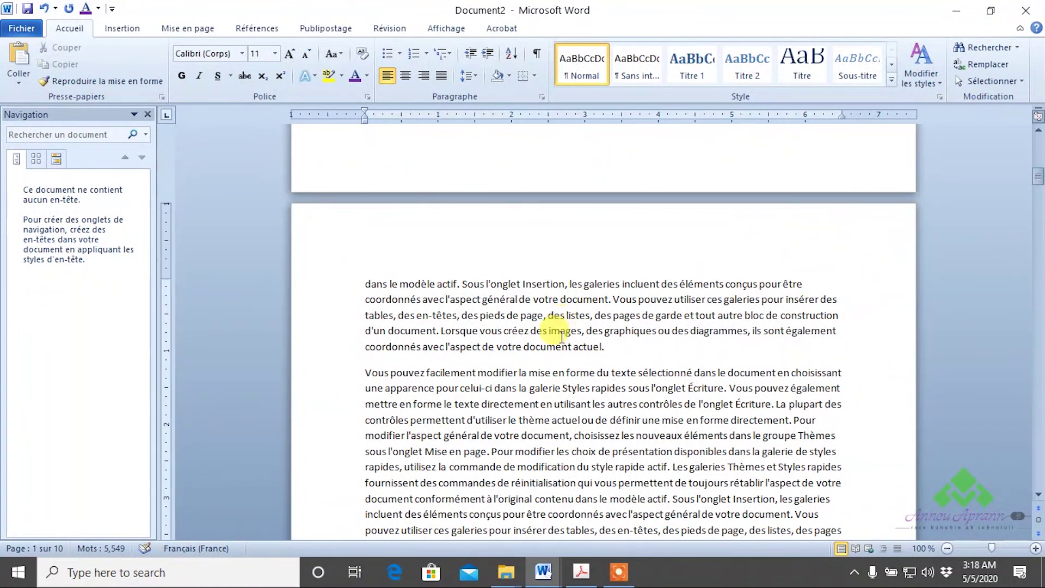
{"action": "left_click", "coordinate": [76, 134]}
{"action": "type", "text": "images"}
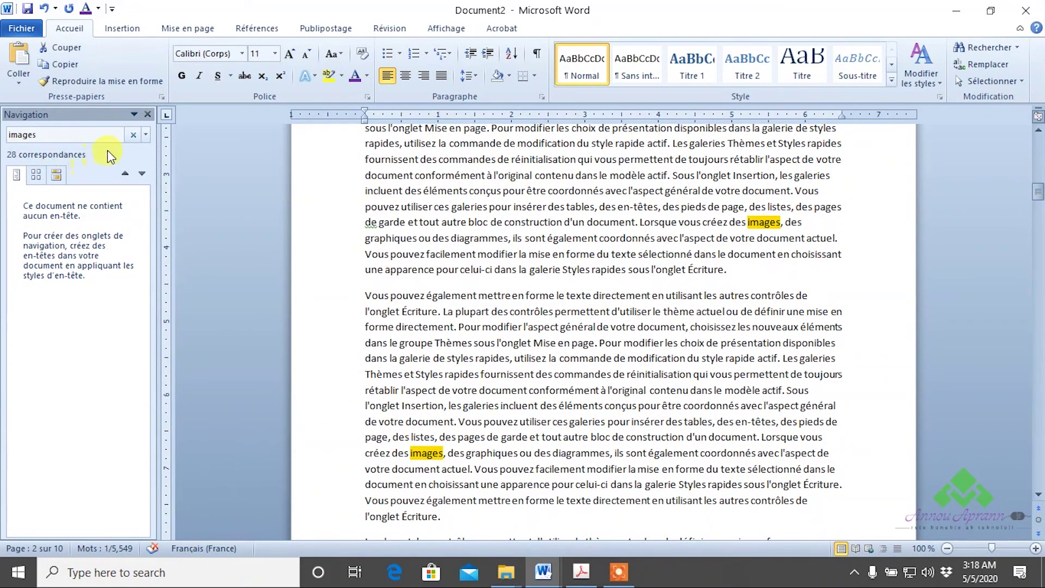
{"action": "left_click", "coordinate": [133, 134]}
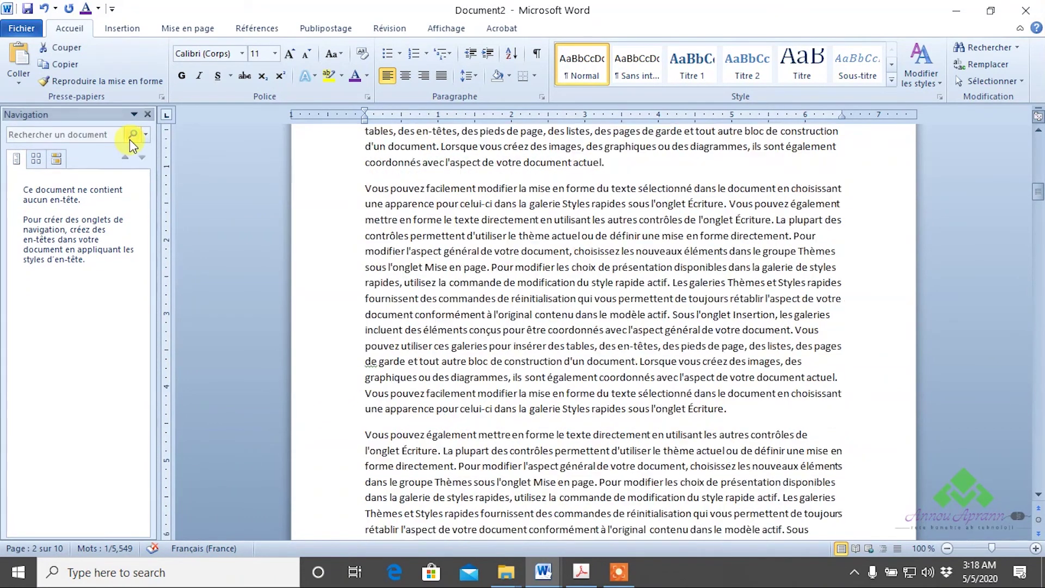
{"action": "left_click", "coordinate": [498, 222]}
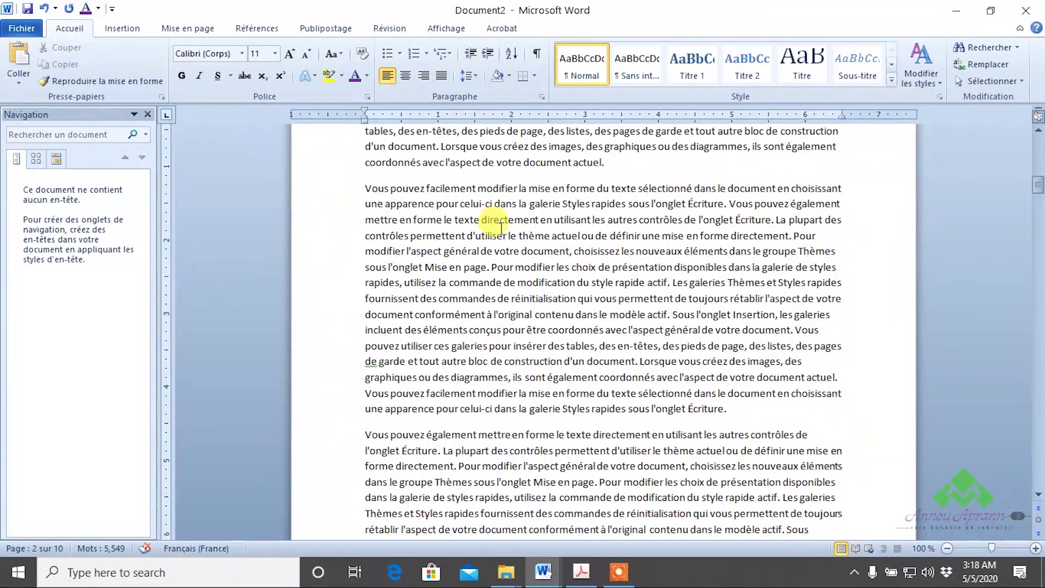
Clear the French text and generate four lorem ipsum paragraphs (118 words) with =lorem(4,5)
{"action": "key", "text": "ctrl+a"}
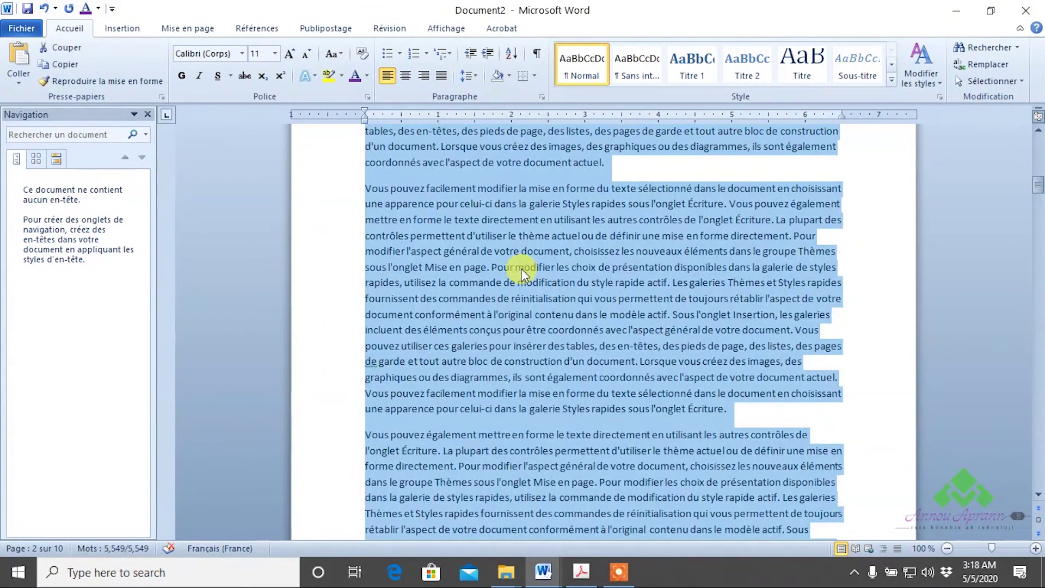
{"action": "key", "text": "Delete"}
{"action": "type", "text": "=lr"}
{"action": "key", "text": "BackSpace"}
{"action": "type", "text": "orem"}
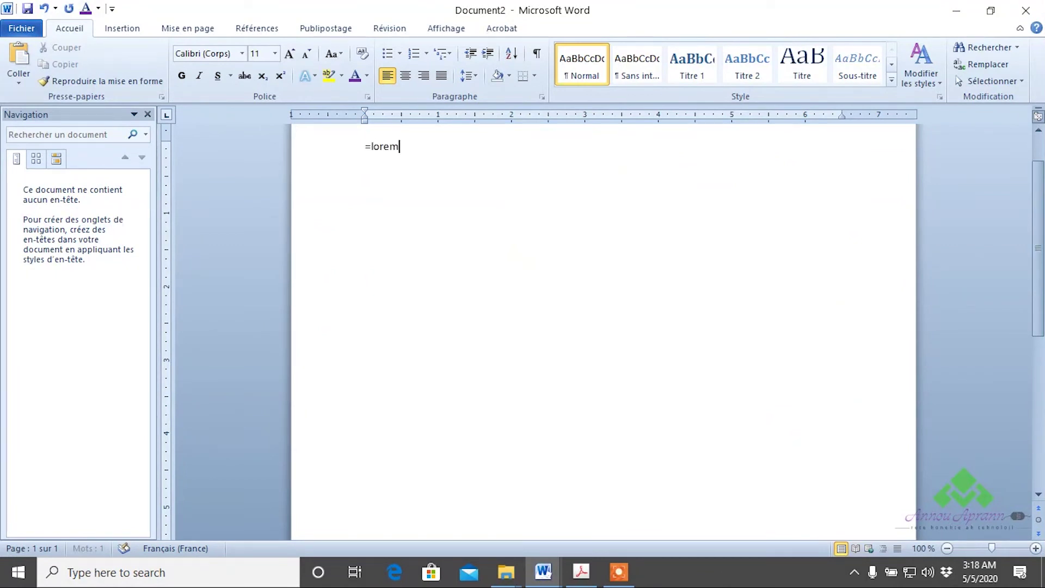
{"action": "type", "text": "("}
{"action": "type", "text": "4,"}
{"action": "type", "text": "5"}
{"action": "type", "text": ")"}
{"action": "key", "text": "Return"}
{"action": "right_click", "coordinate": [522, 264]}
{"action": "key", "text": "Escape"}
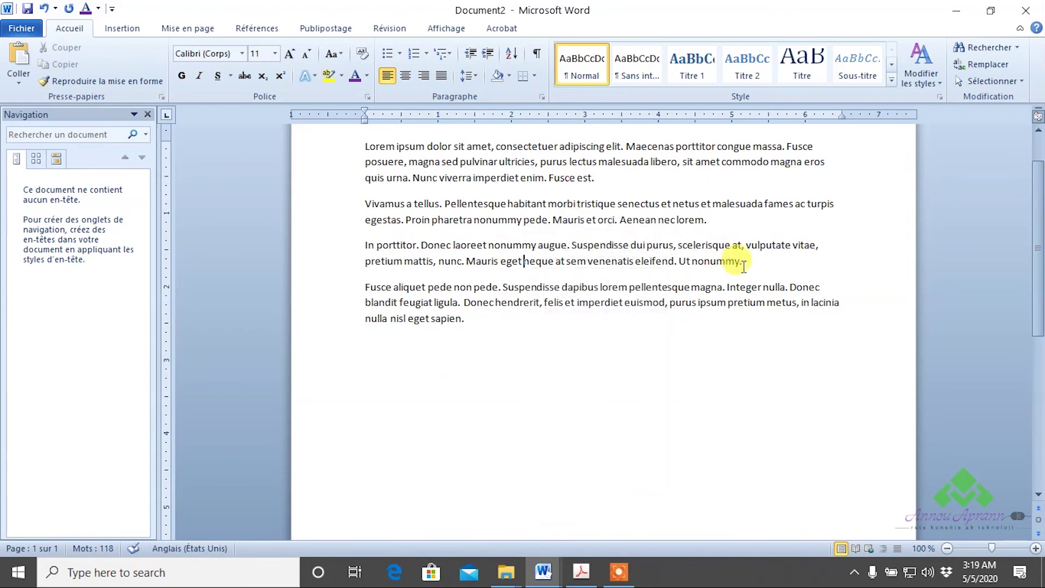